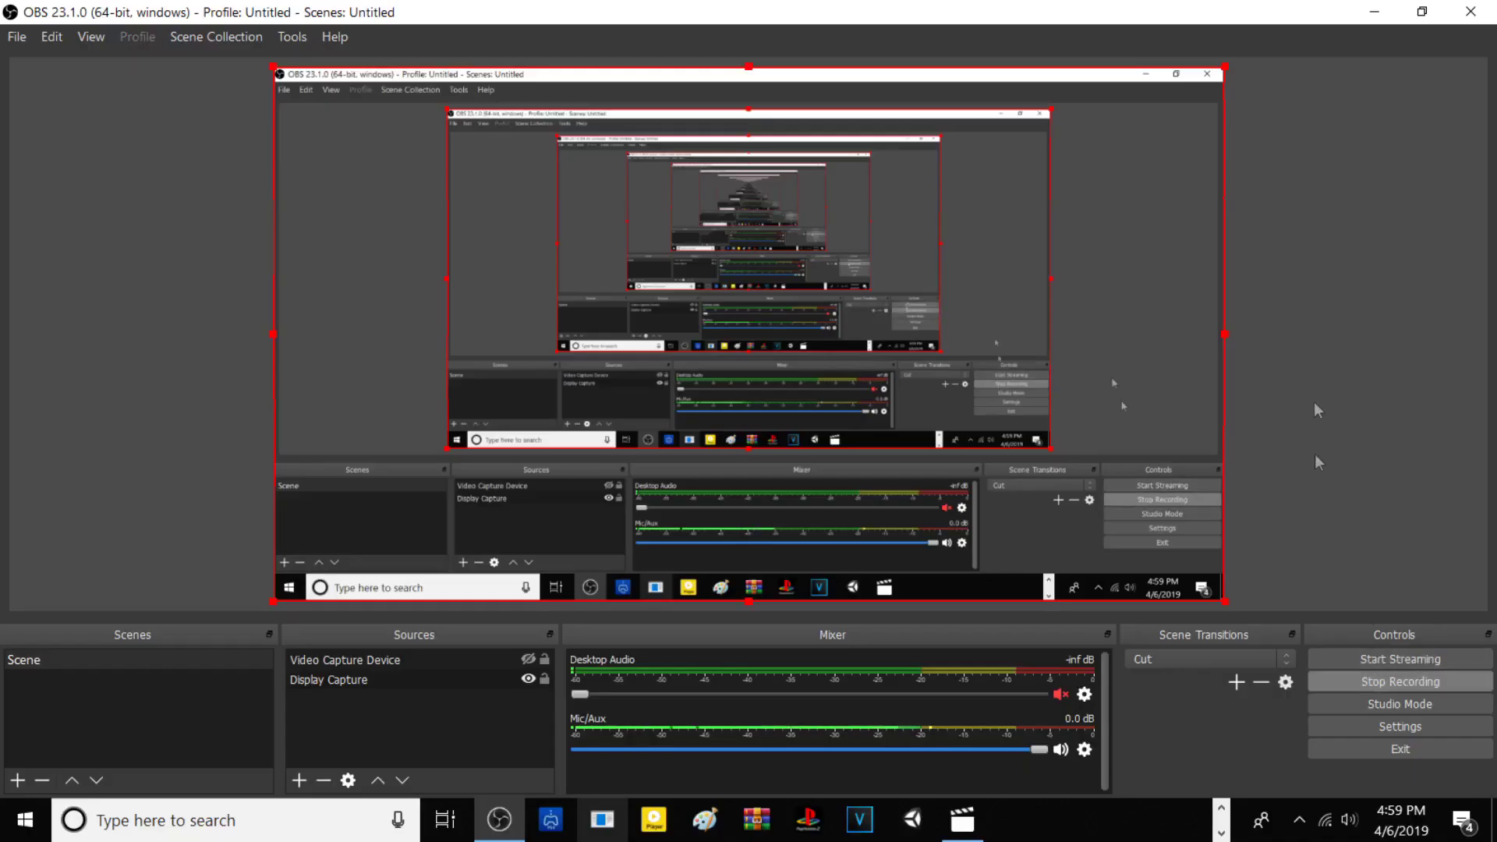
Minimize OBS Studio to reveal the Autoplugin GitHub releases page in Chrome.
left_click(1363, 14)
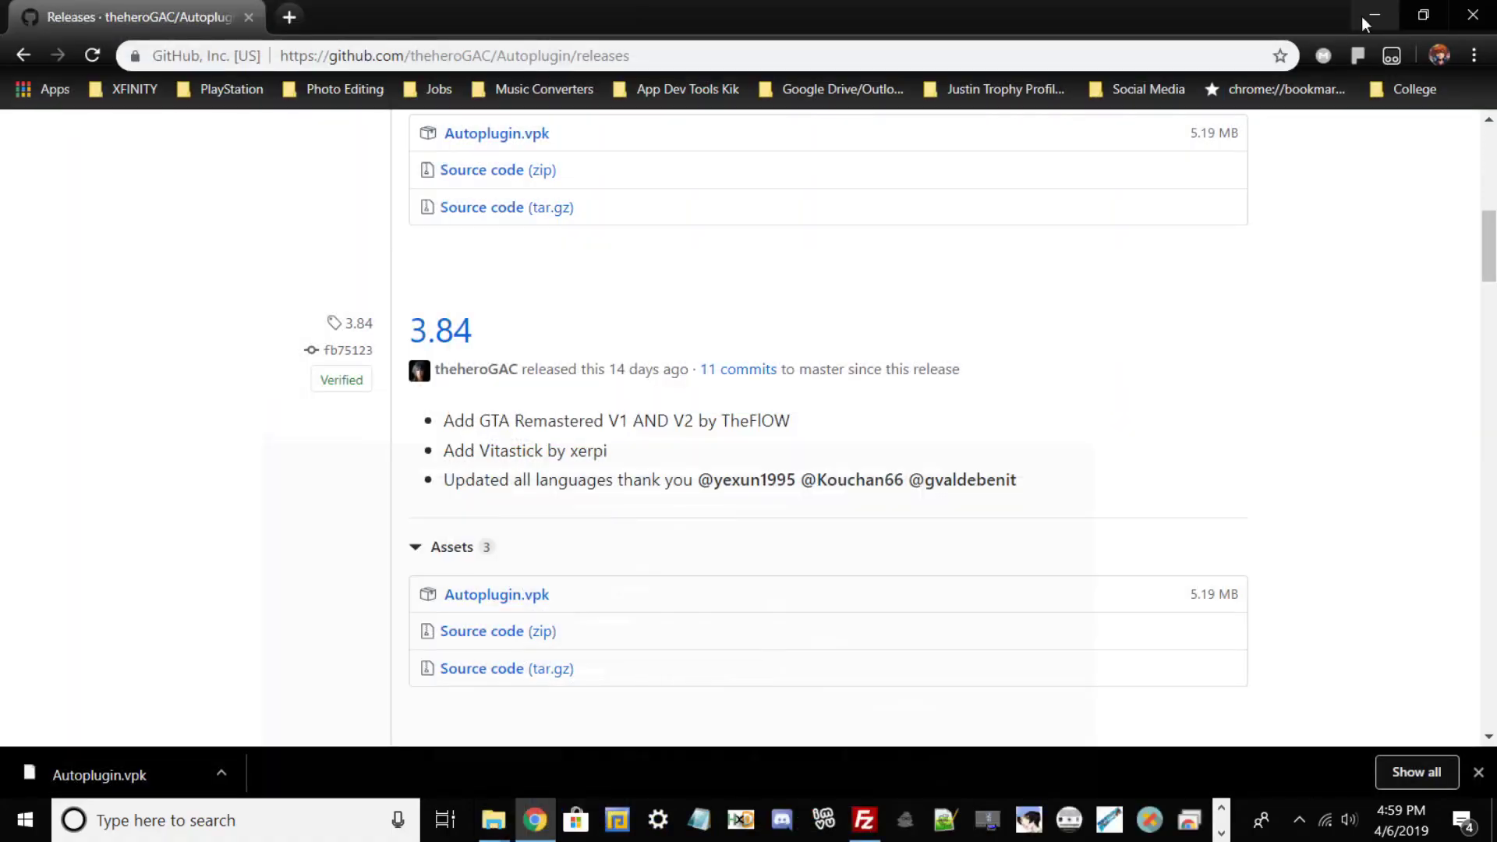
scroll(854, 394, "up", 4)
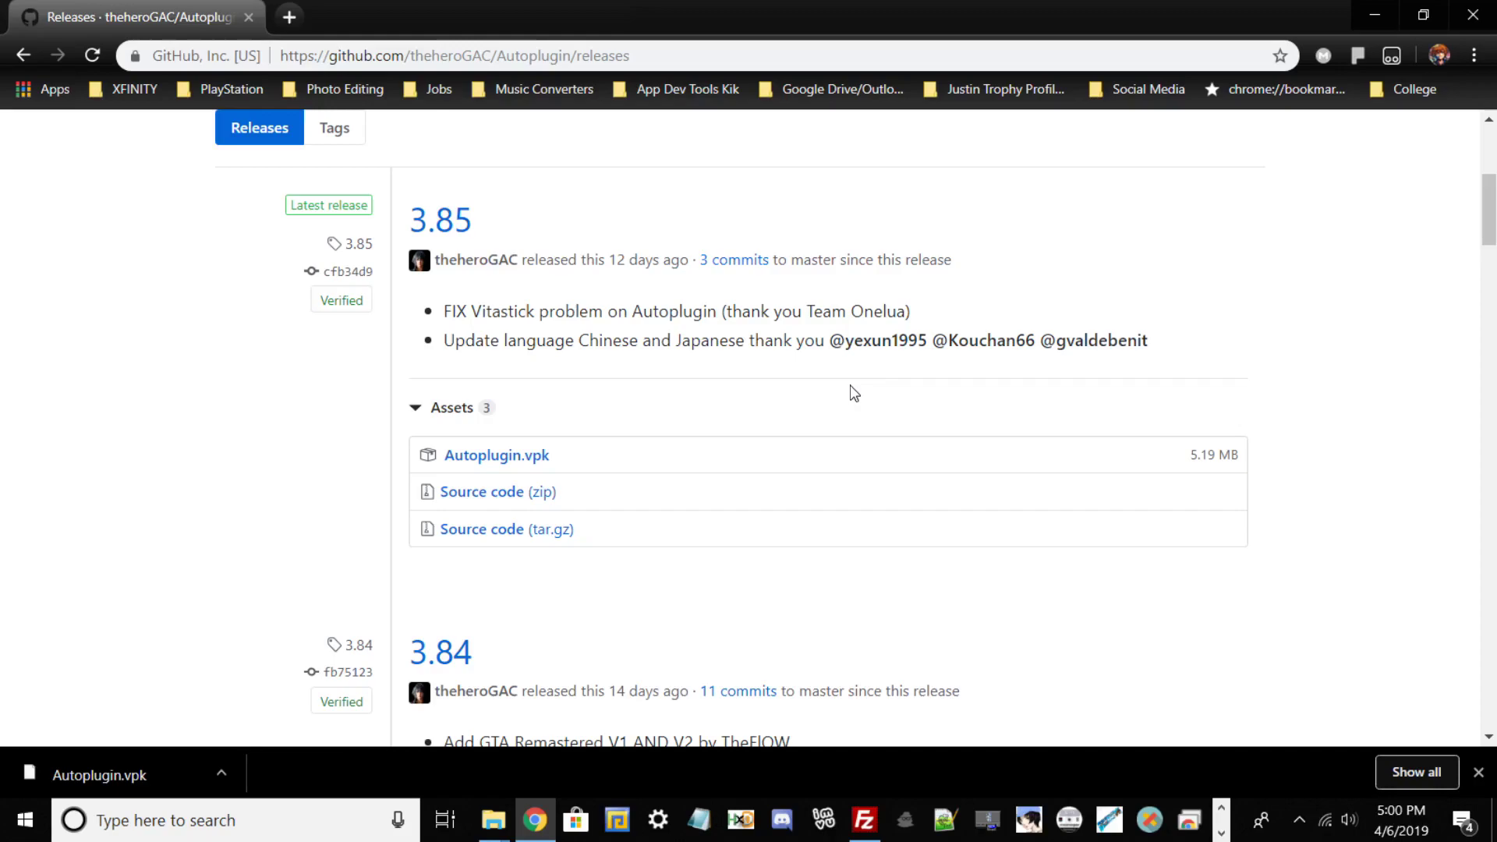
scroll(1460, 701, "up", 5)
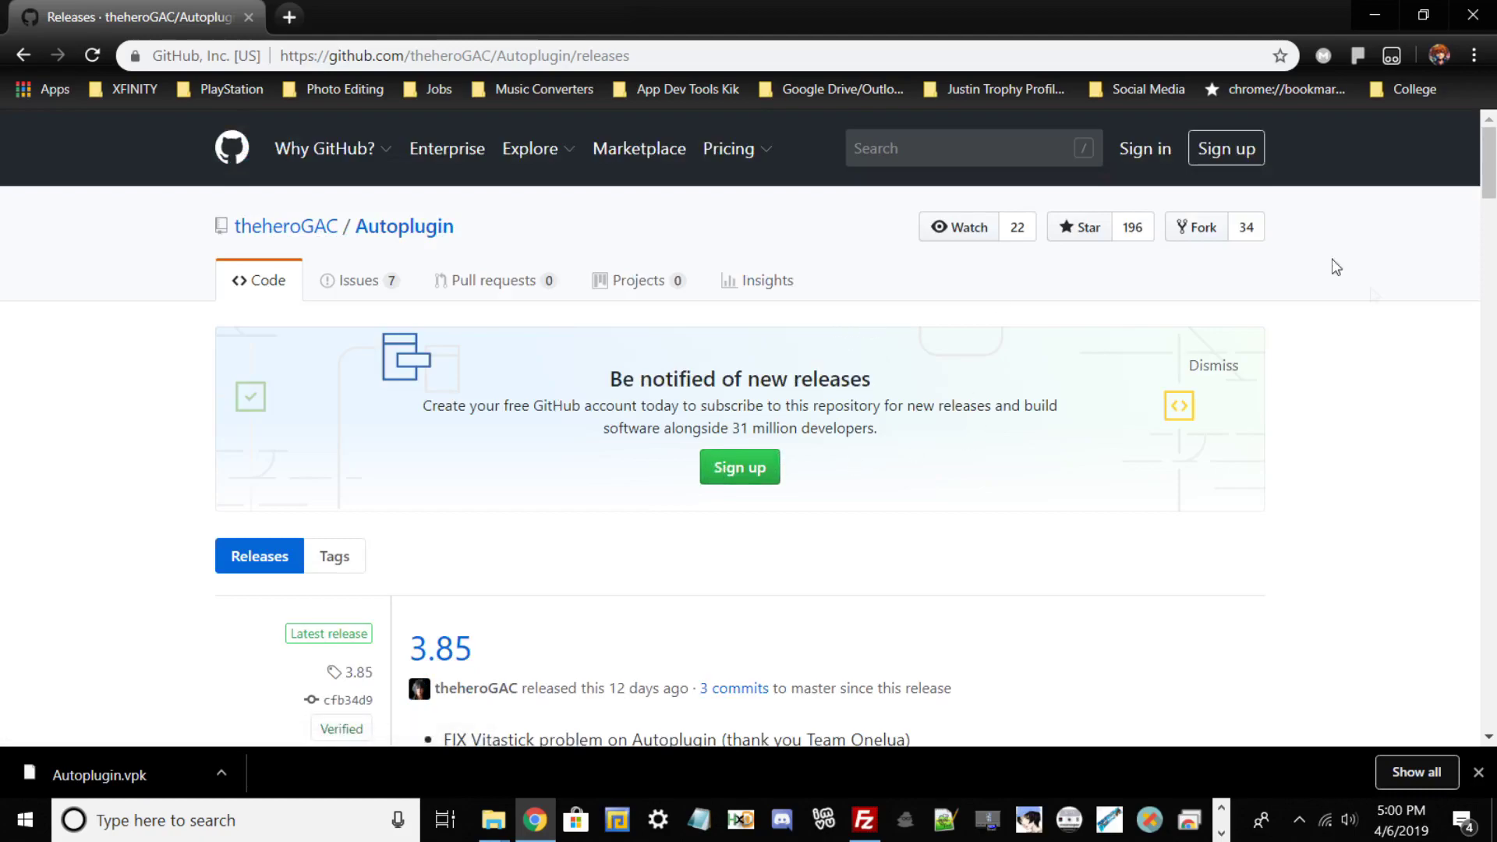
scroll(582, 605, "down", 3)
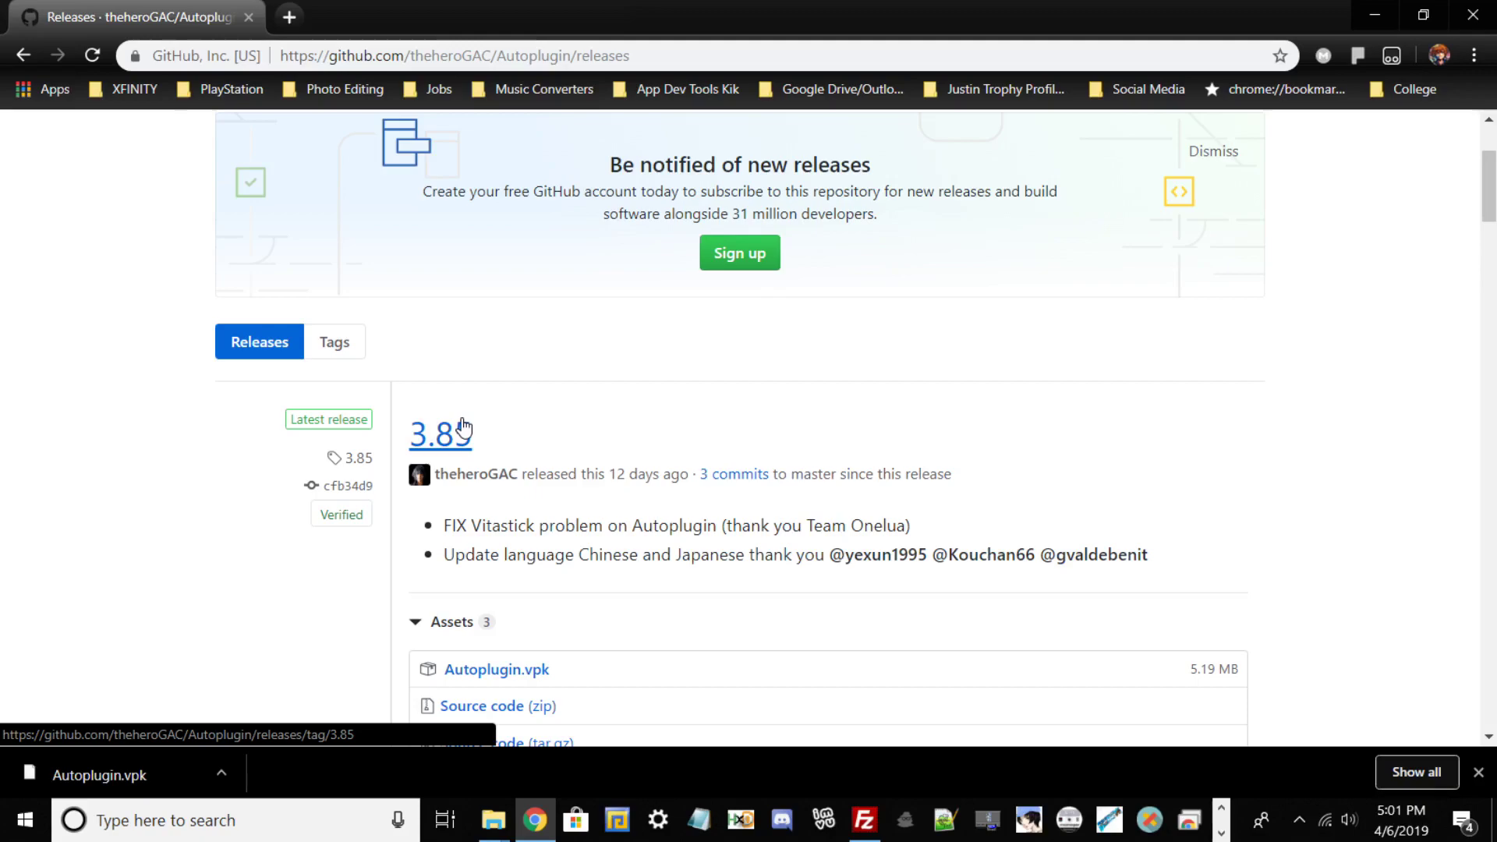
Minimize Chrome and move the 16-59-52 and 16-59-38 videos into the second and third desktop columns.
left_click(1375, 15)
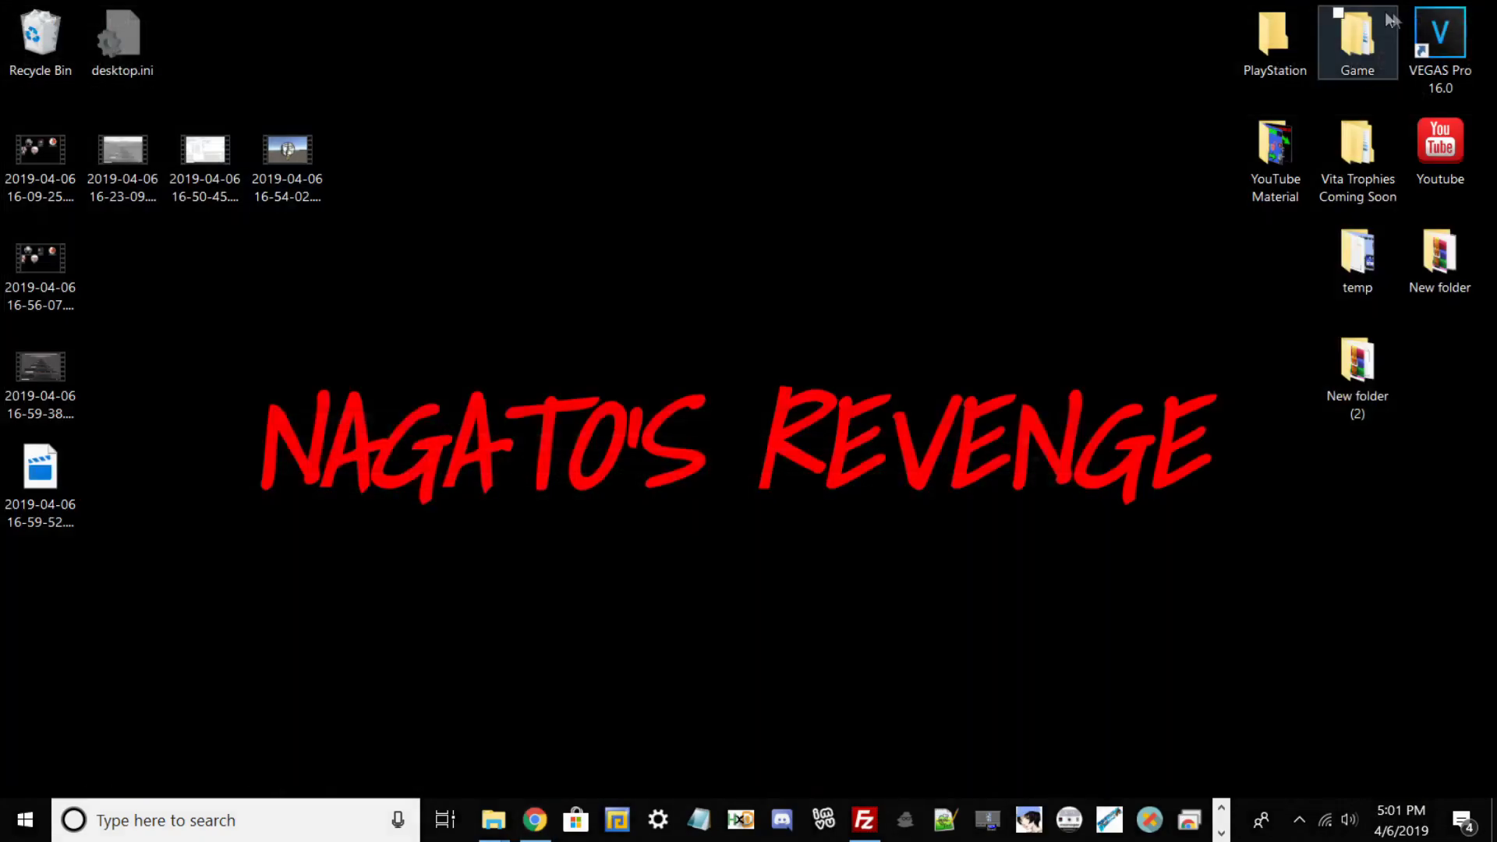
left_click_drag(38, 496, 134, 295)
left_click_drag(42, 370, 226, 289)
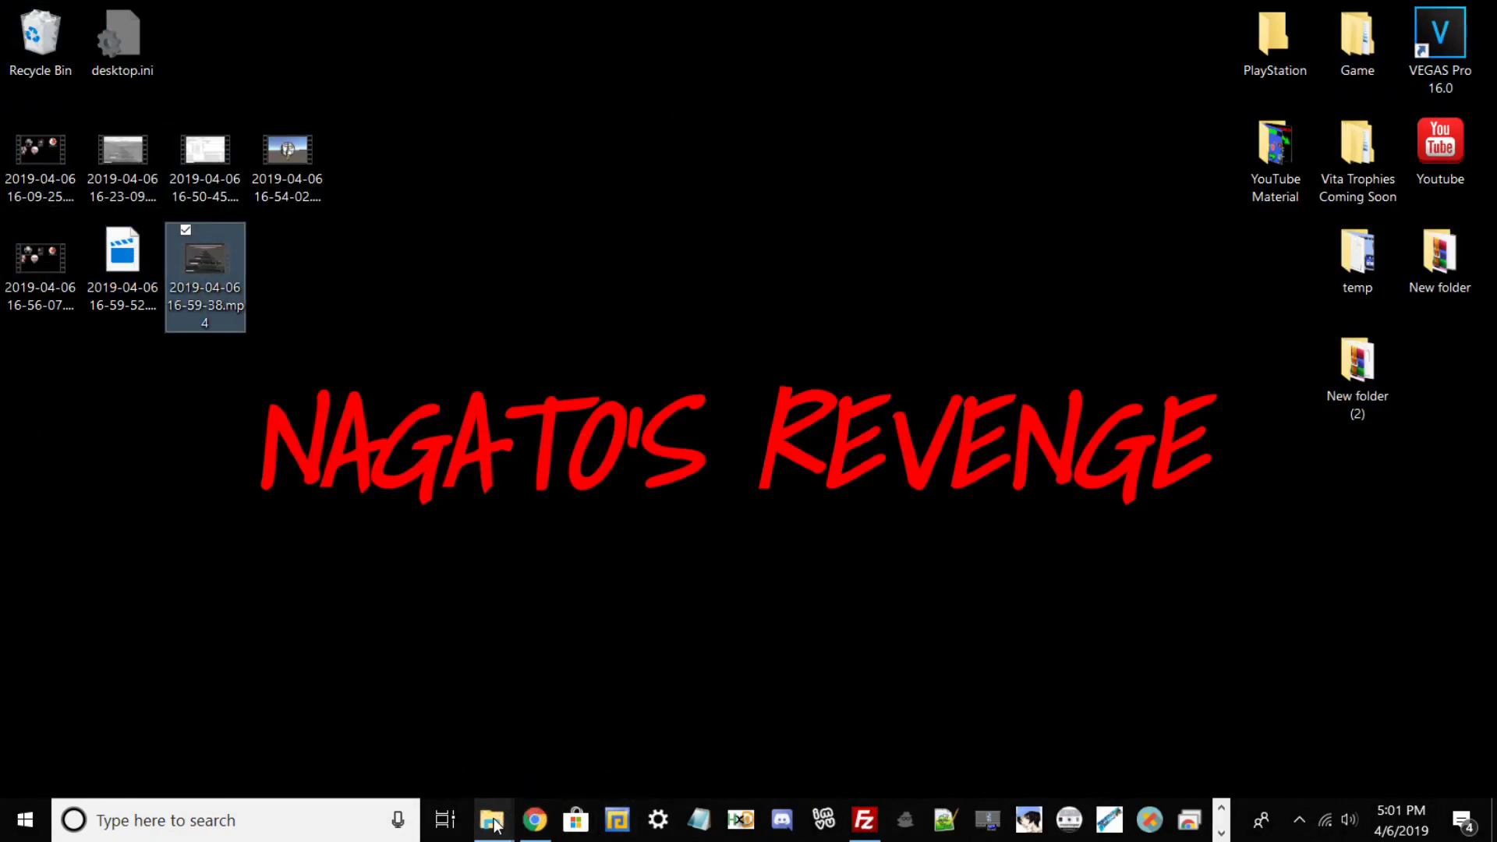
Open Downloads in File Explorer and drag Autoplugin.vpk onto the desktop.
left_click(493, 824)
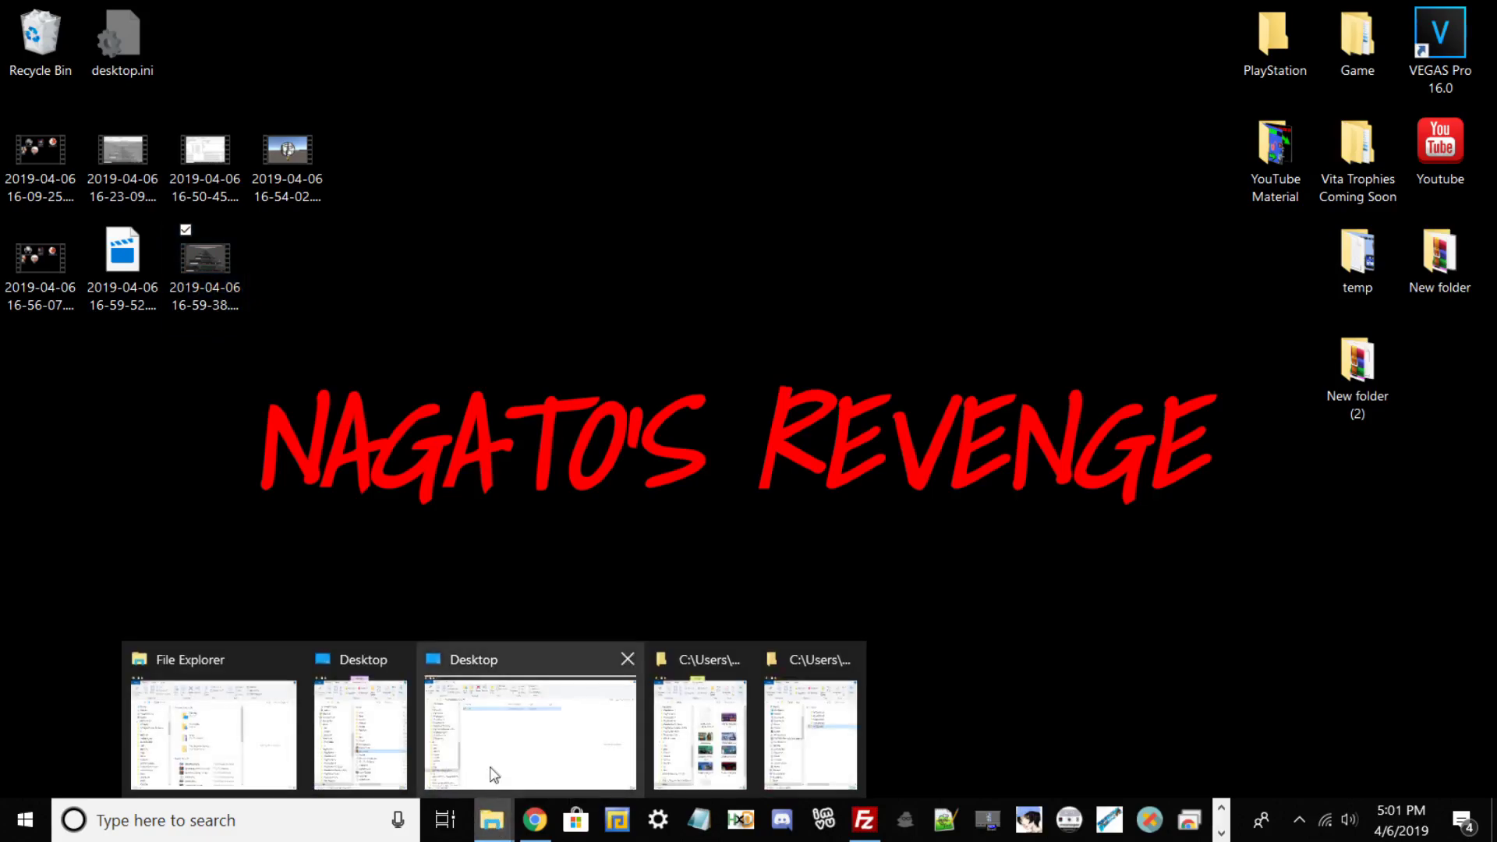
left_click(468, 772)
scroll(99, 295, "up", 7)
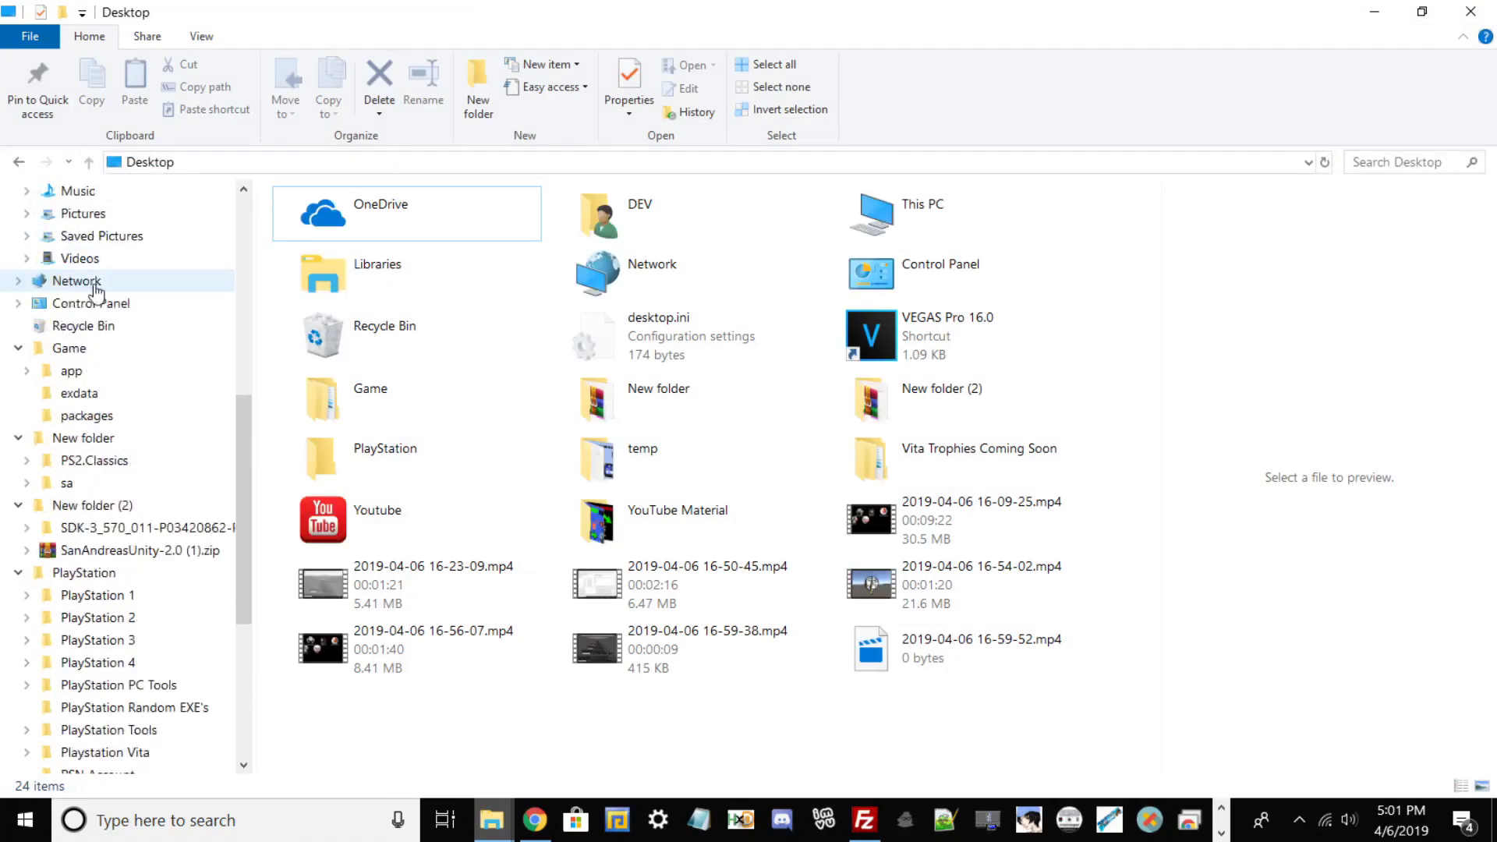
scroll(99, 294, "up", 1)
left_click(98, 258)
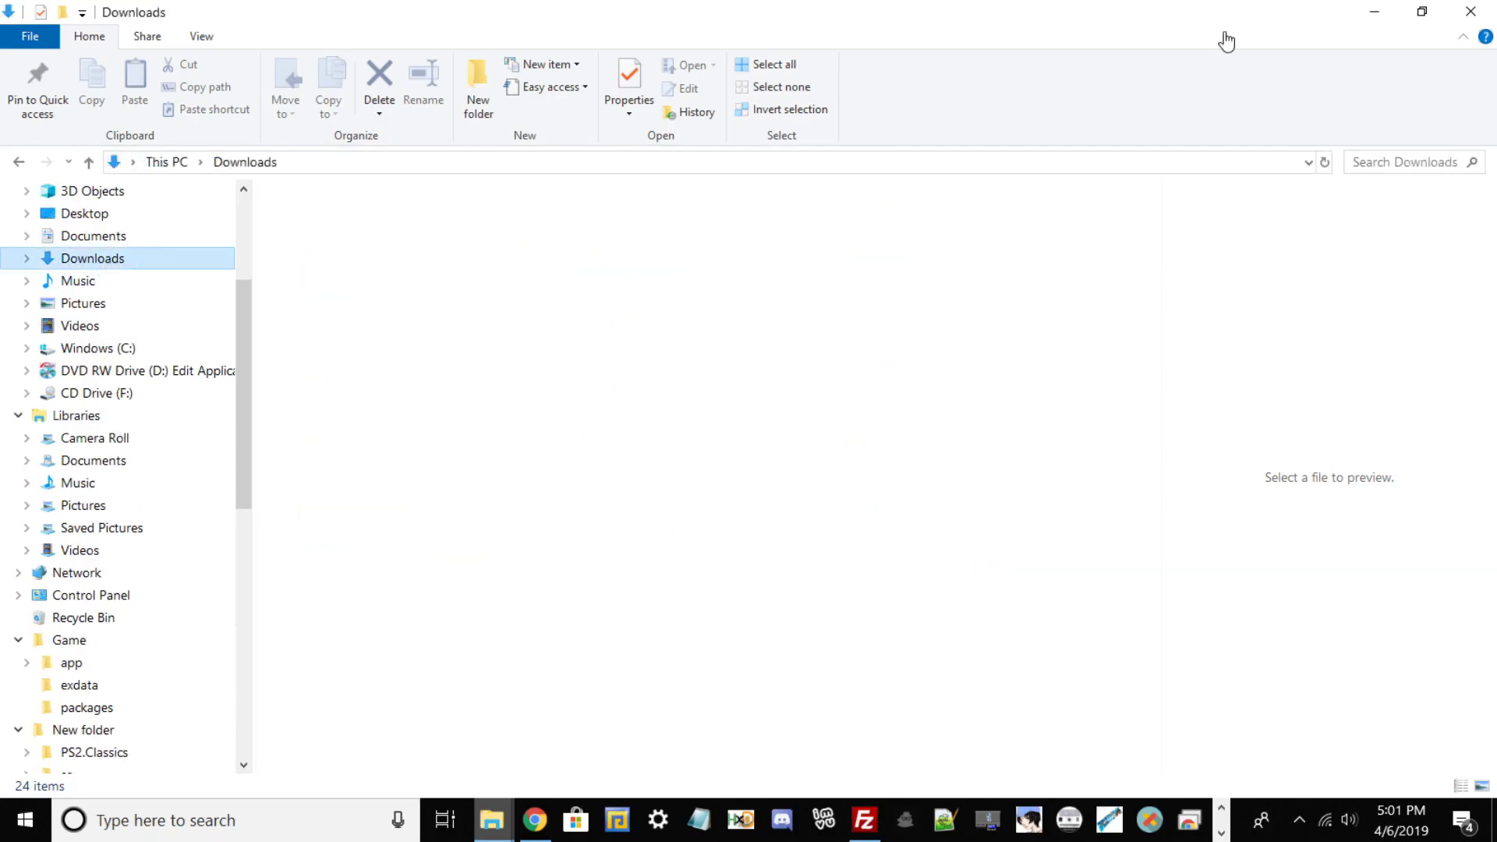
left_click(1422, 11)
left_click_drag(492, 312, 834, 313)
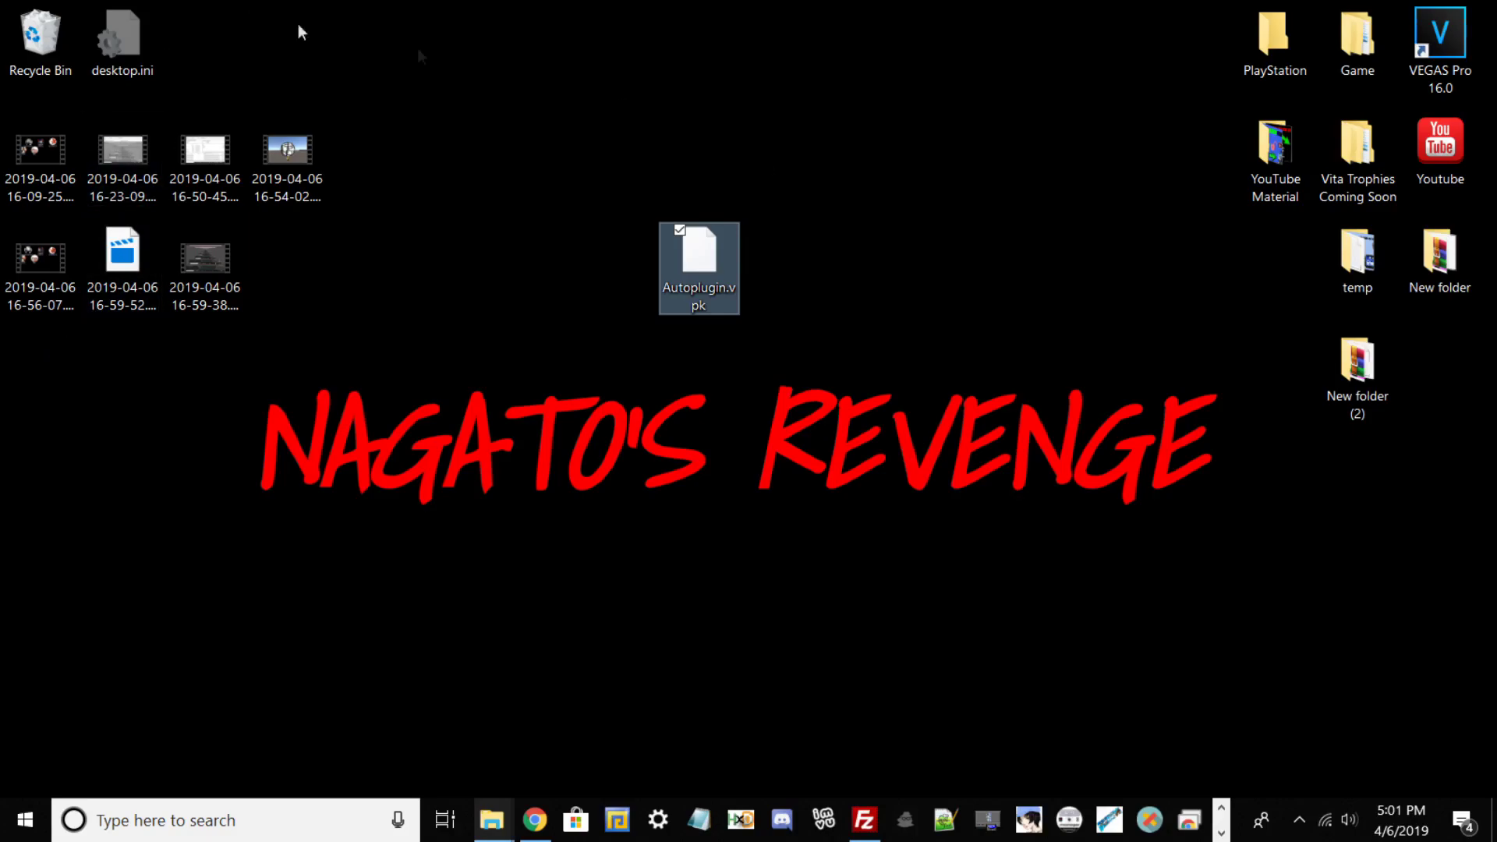
left_click(1221, 833)
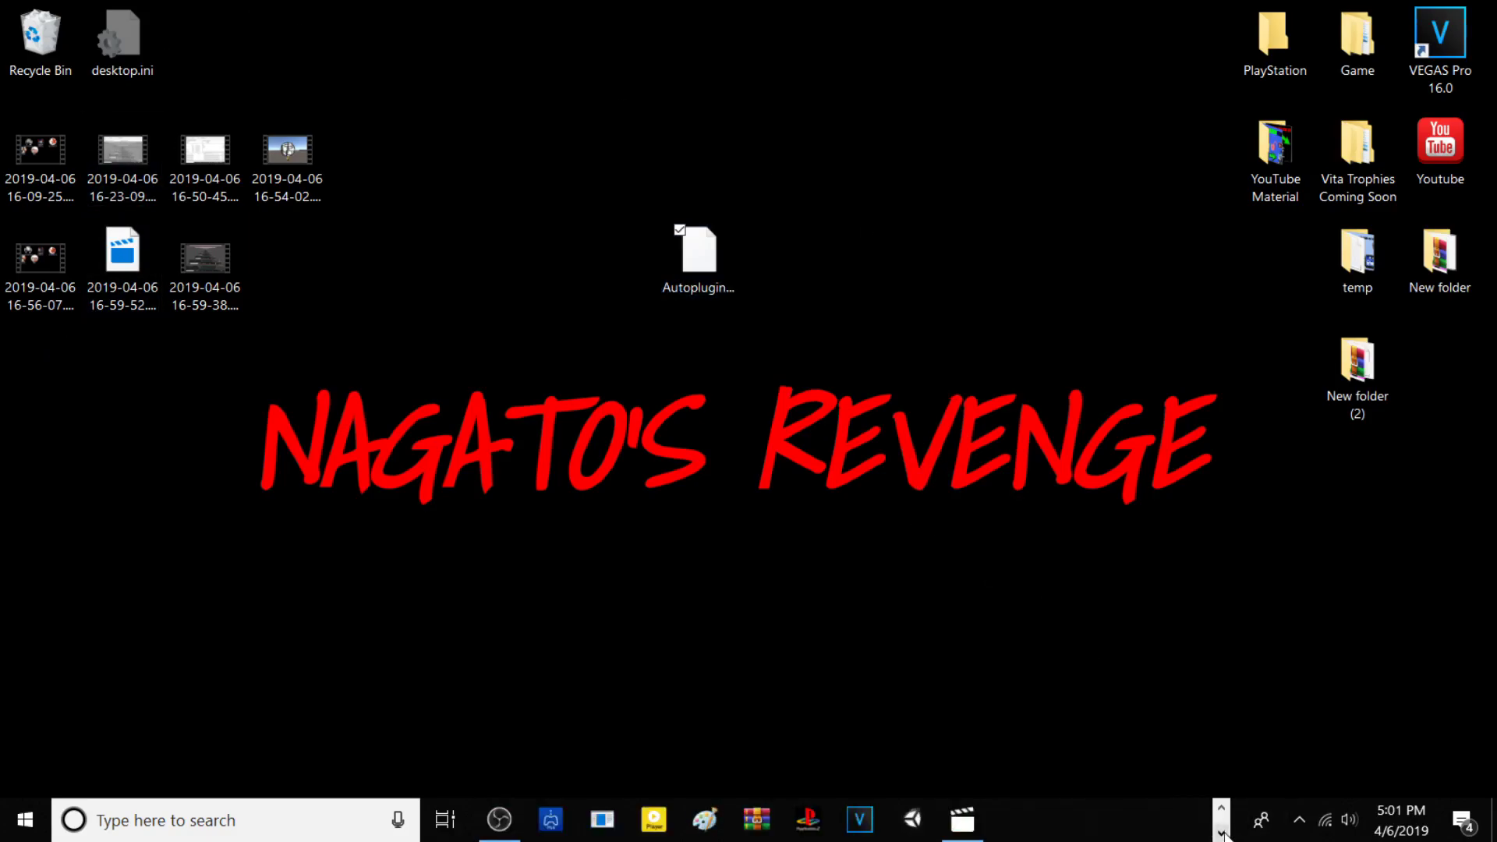
Bring up the Vita feed and restart VitaShell from its settings, relaunching it from LiveArea.
left_click(495, 836)
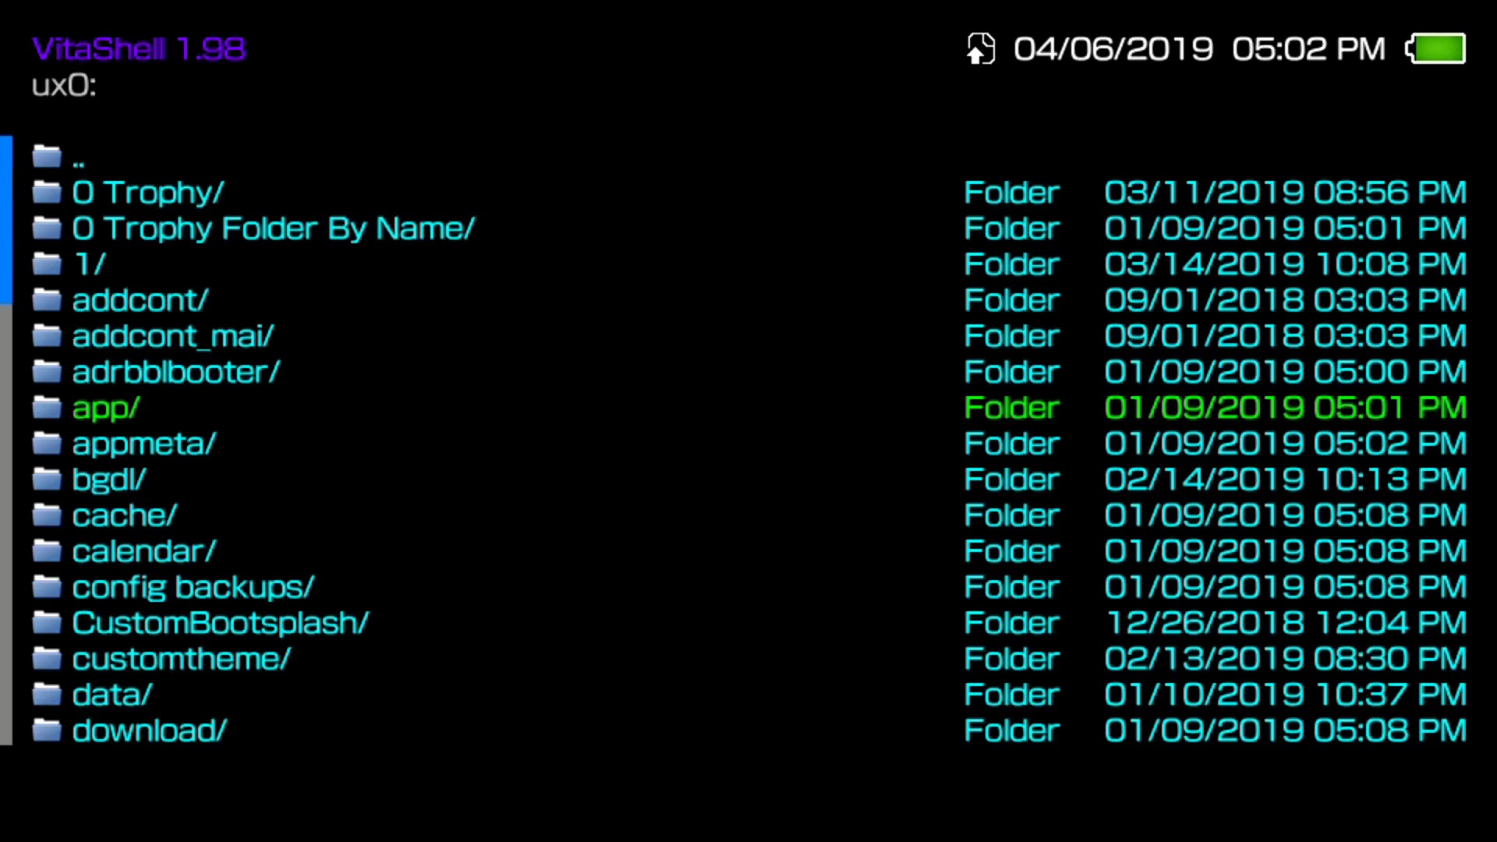
key("Return")
key("Down")
key("Down")
key("Down")
key("Down")
key("Down")
key("Return")
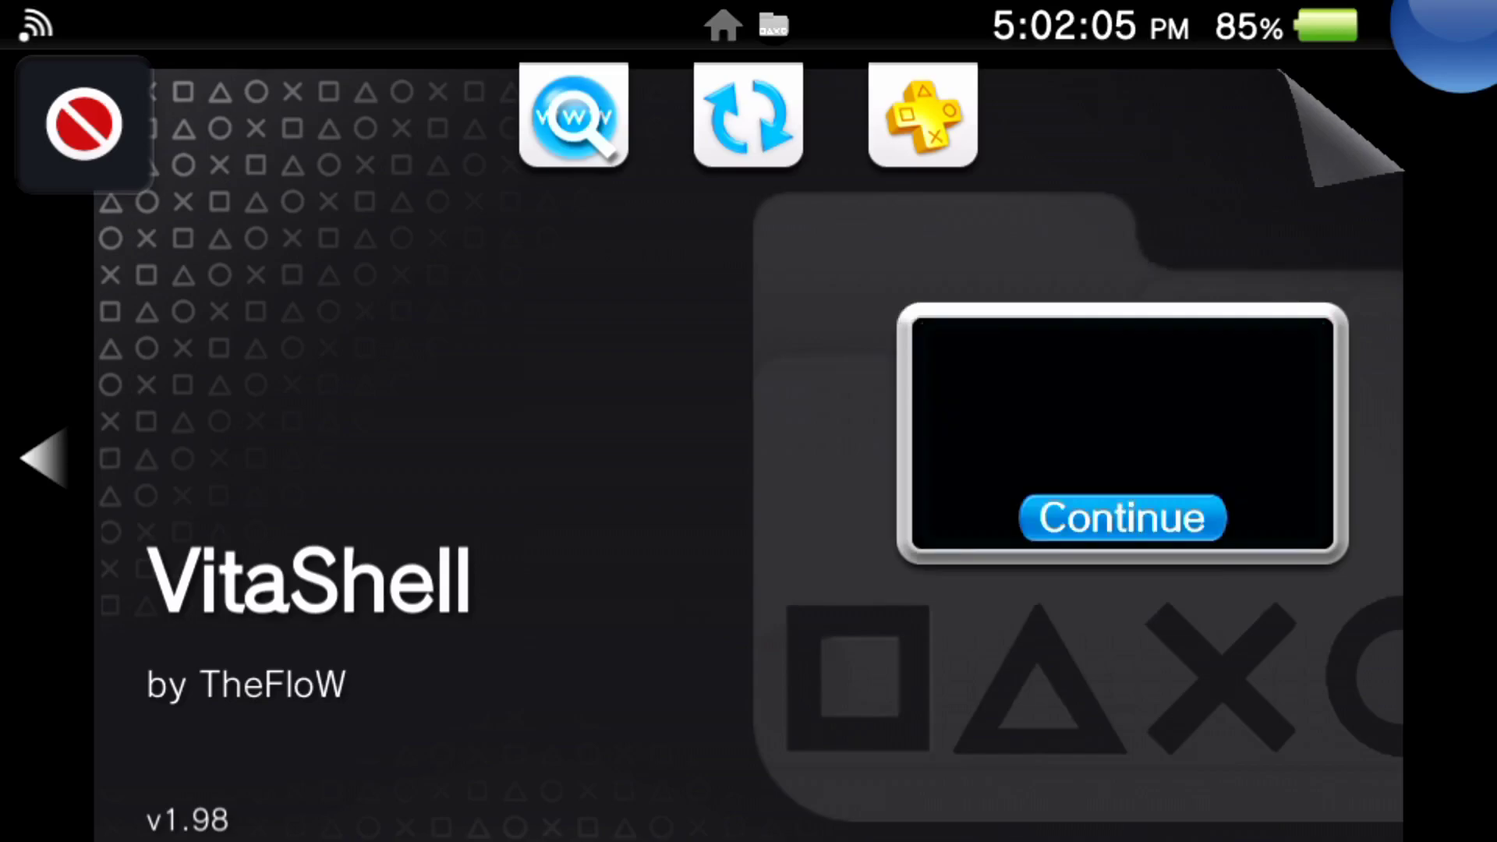
key("Return")
key("Return")
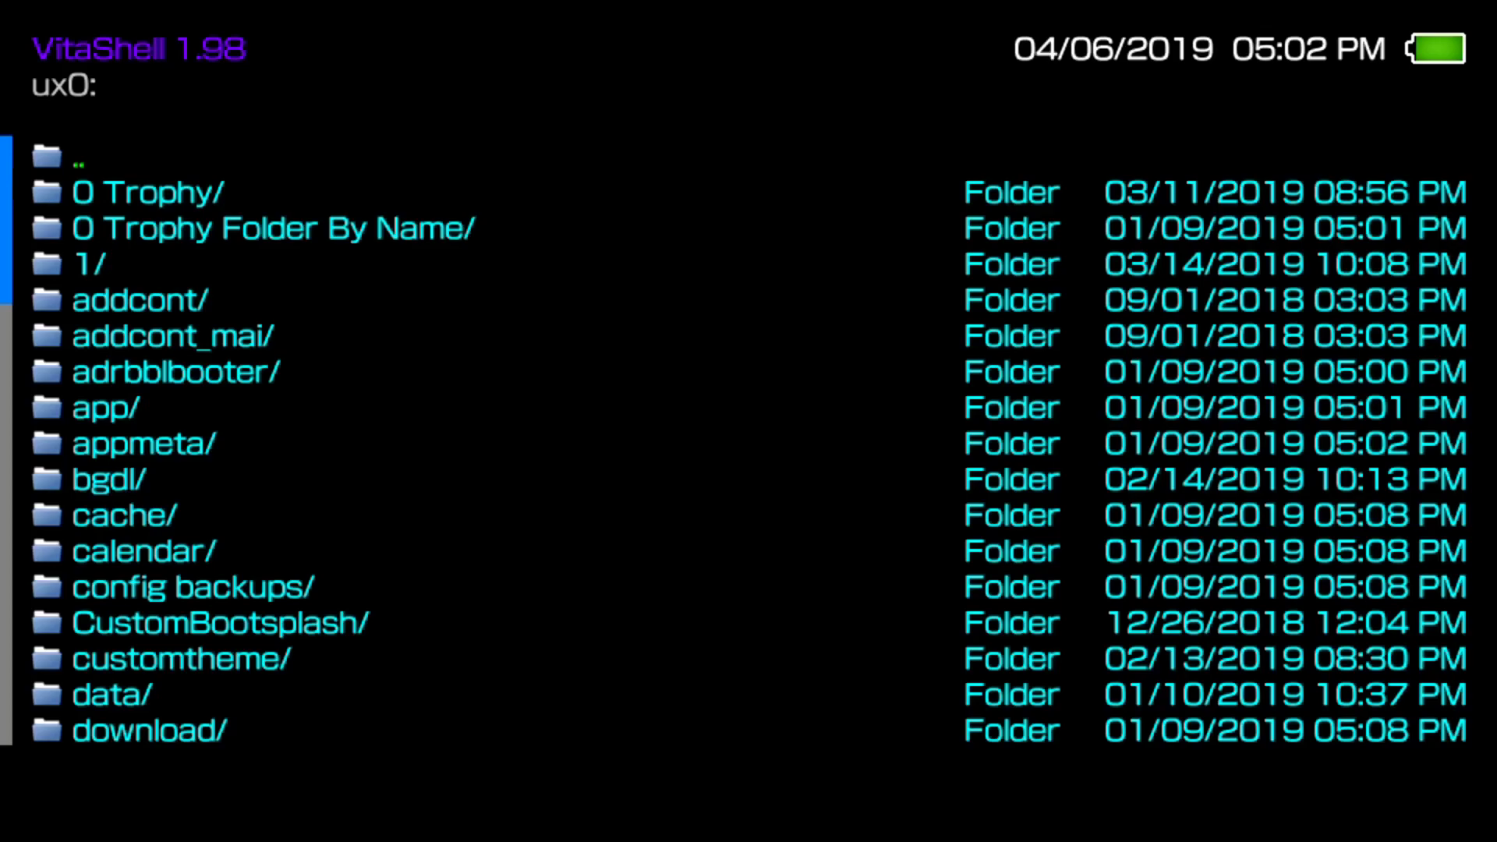
Toggle the SELECT button setting in VitaShell's main settings.
key("Return")
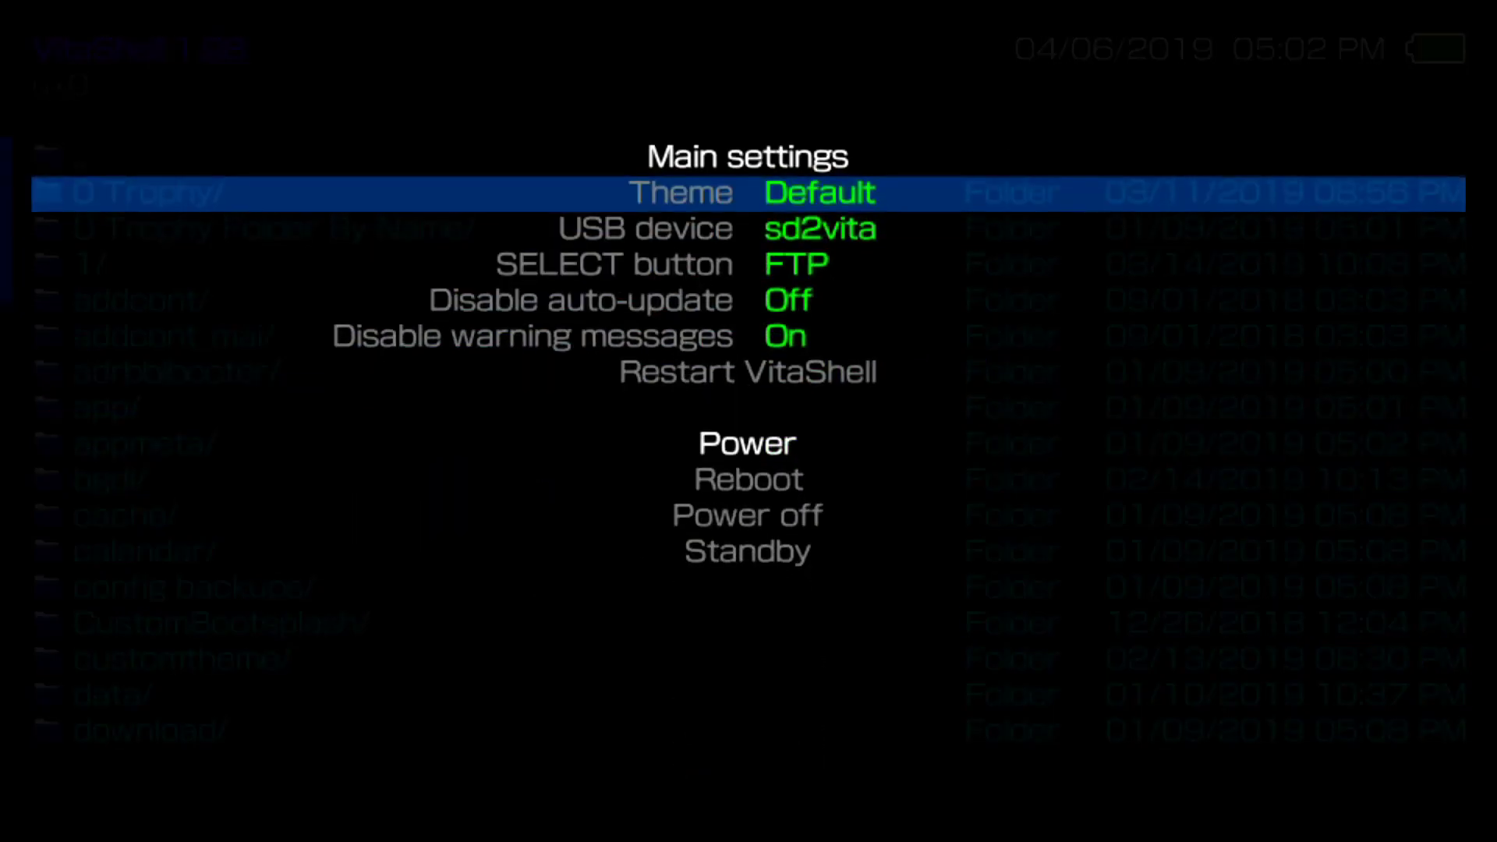
key("Down")
key("Down")
key("Up")
key("Down")
key("Down")
key("Up")
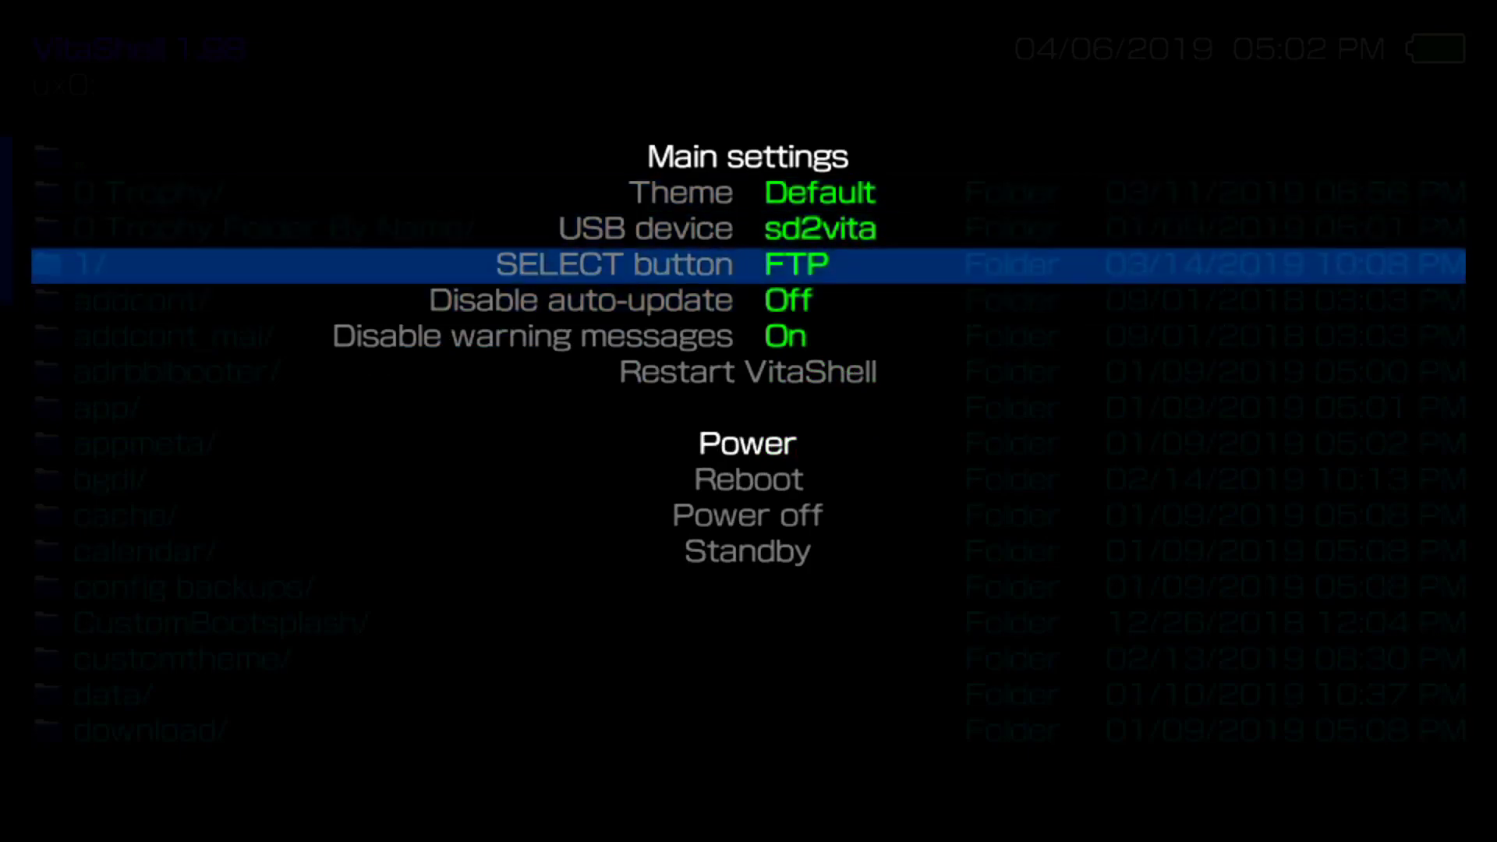
key("Return")
key("Return")
Close settings, start the FTP server with SELECT, and hide the Video Capture Device source.
key("Escape")
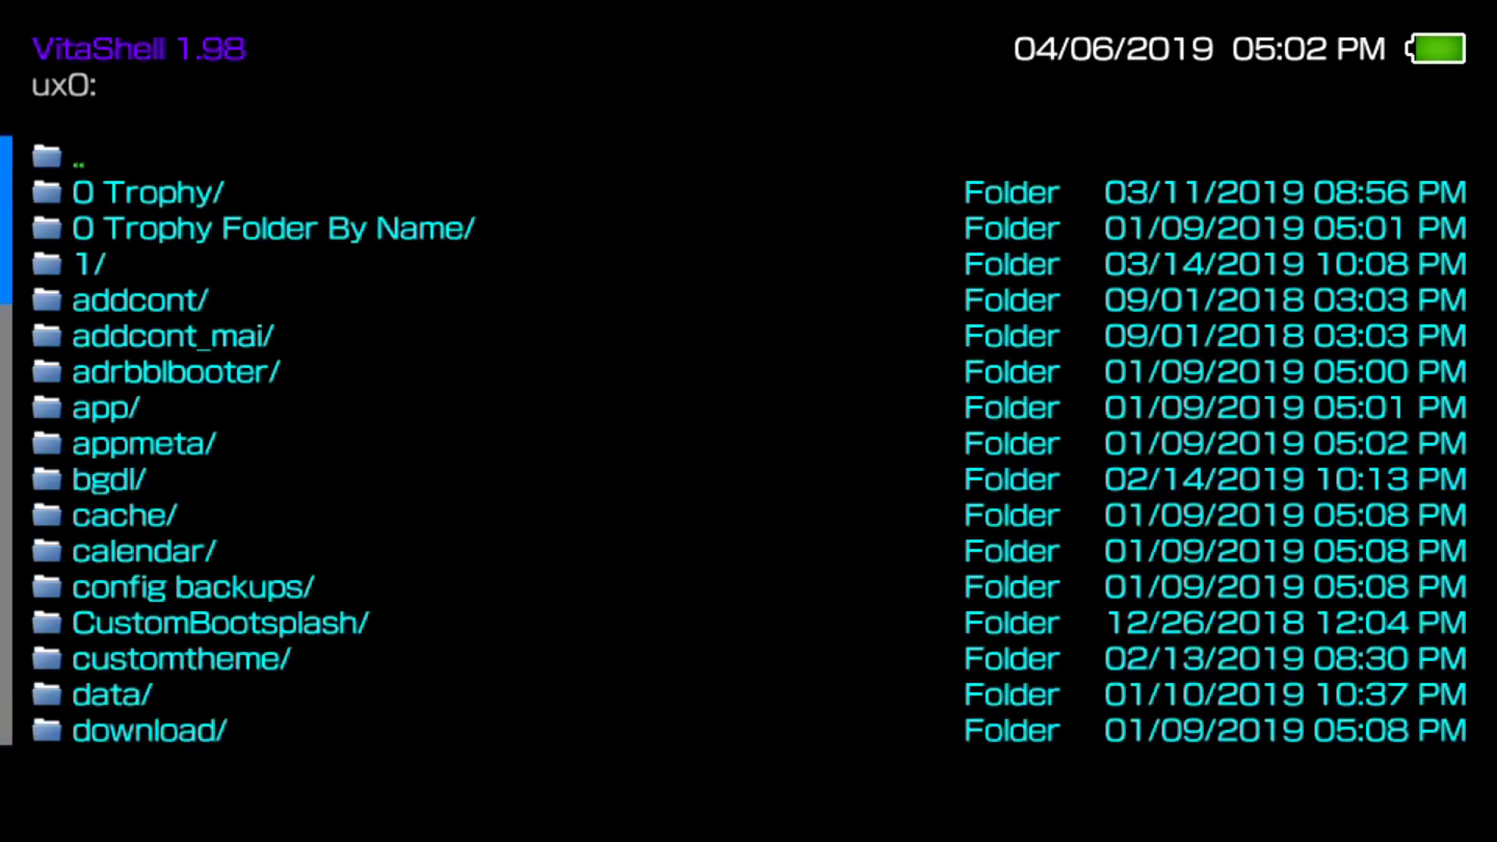
key("Select")
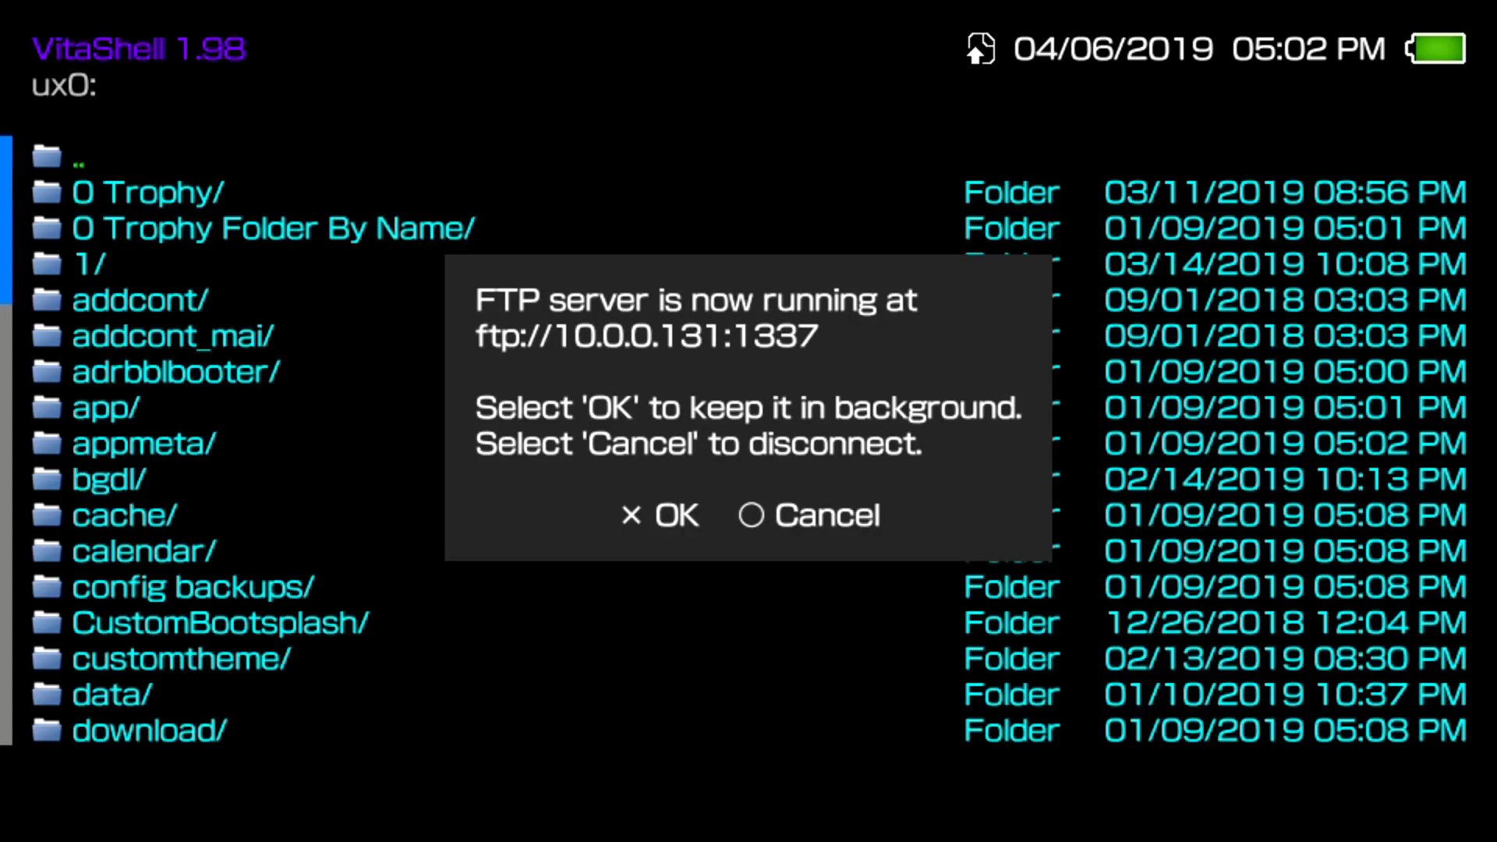
left_click(529, 659)
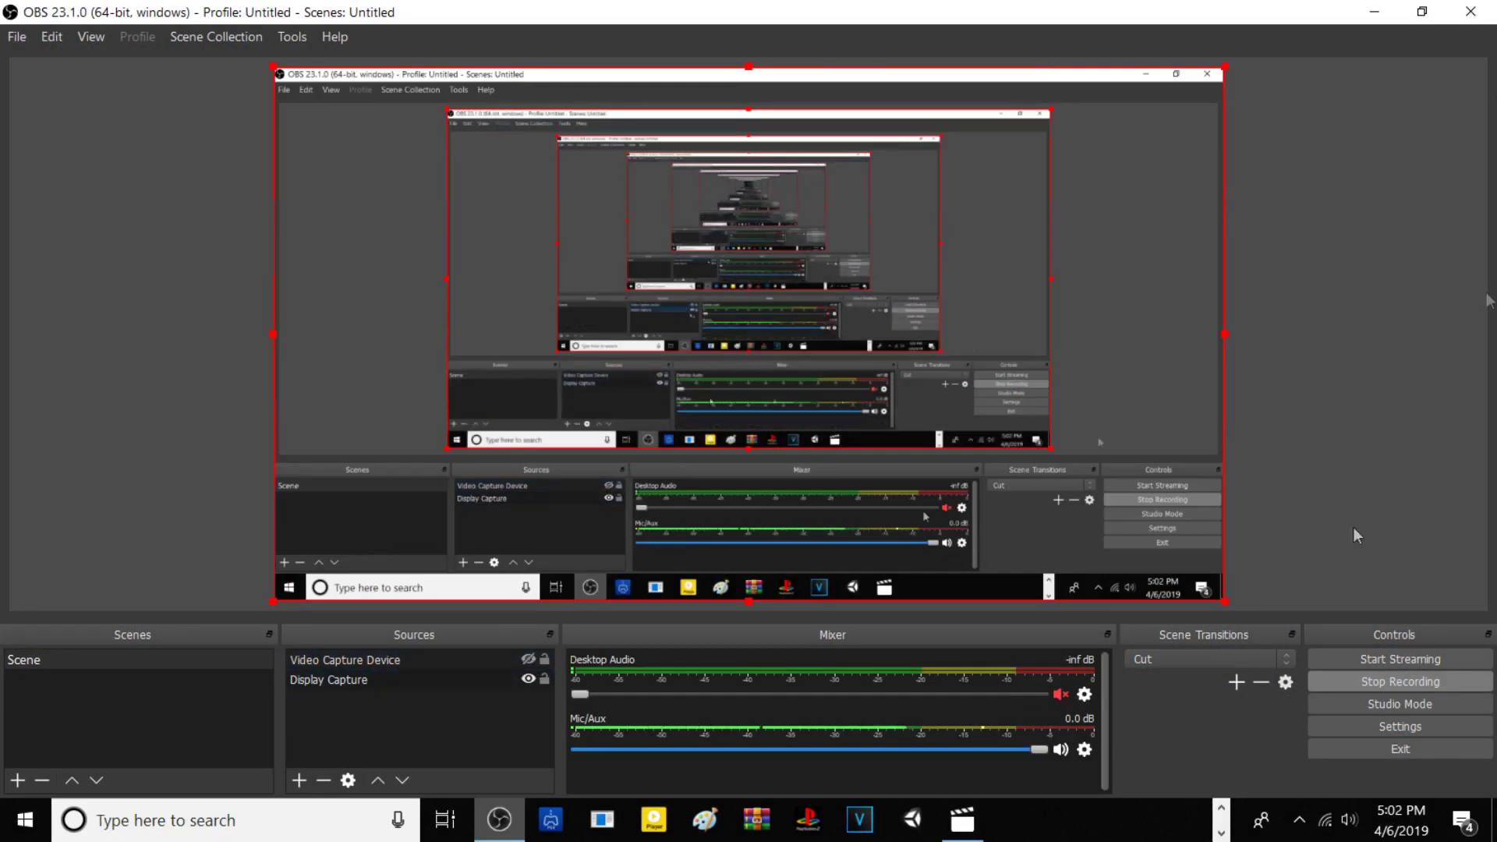
Bring FileZilla forward and make its file lists taller by shrinking the transfer queue.
left_click(1370, 17)
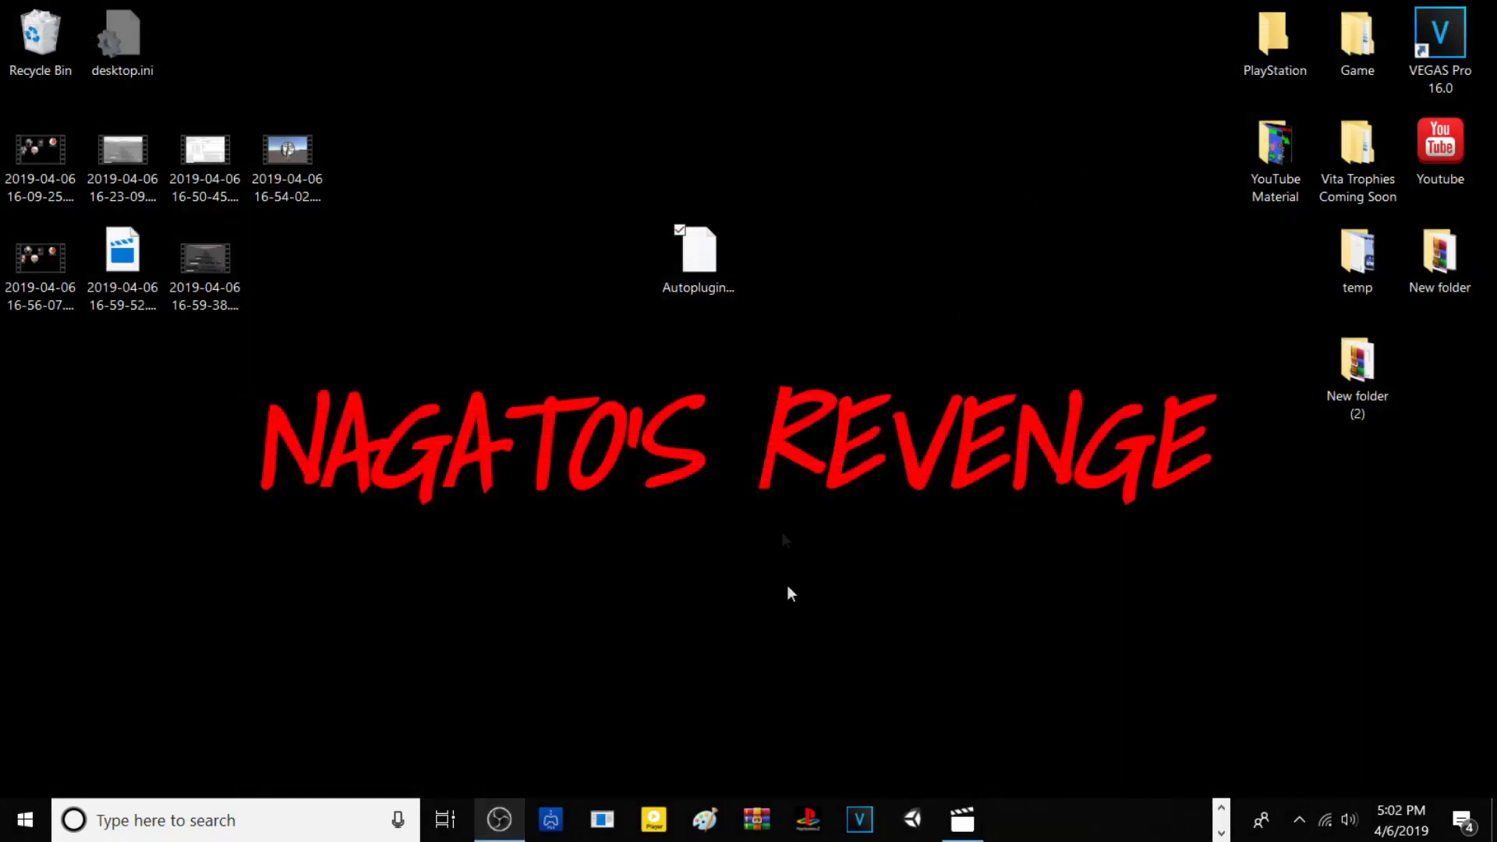
left_click(1221, 833)
left_click(865, 819)
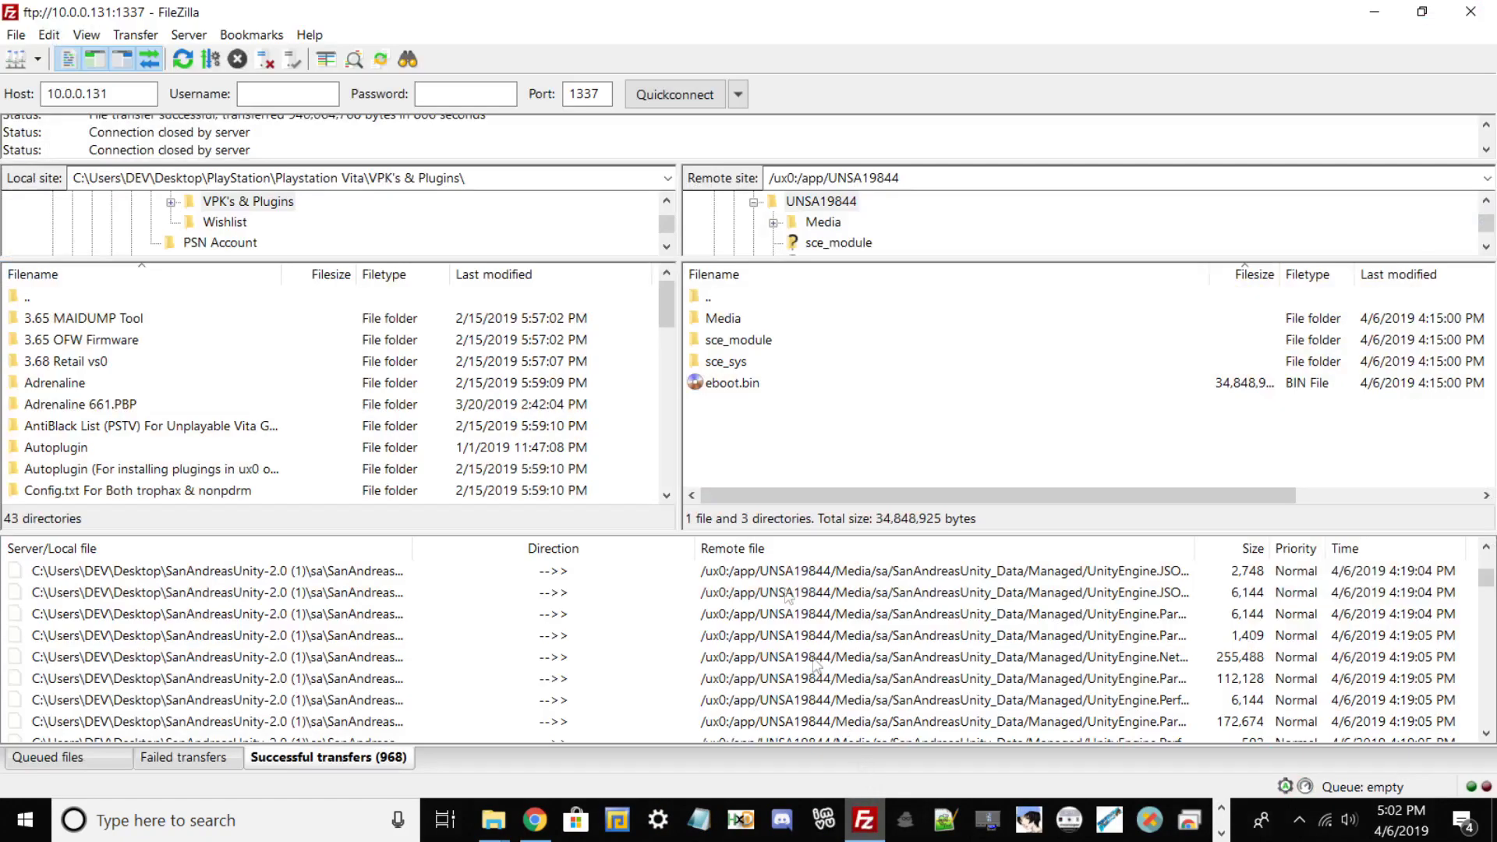
left_click(708, 297)
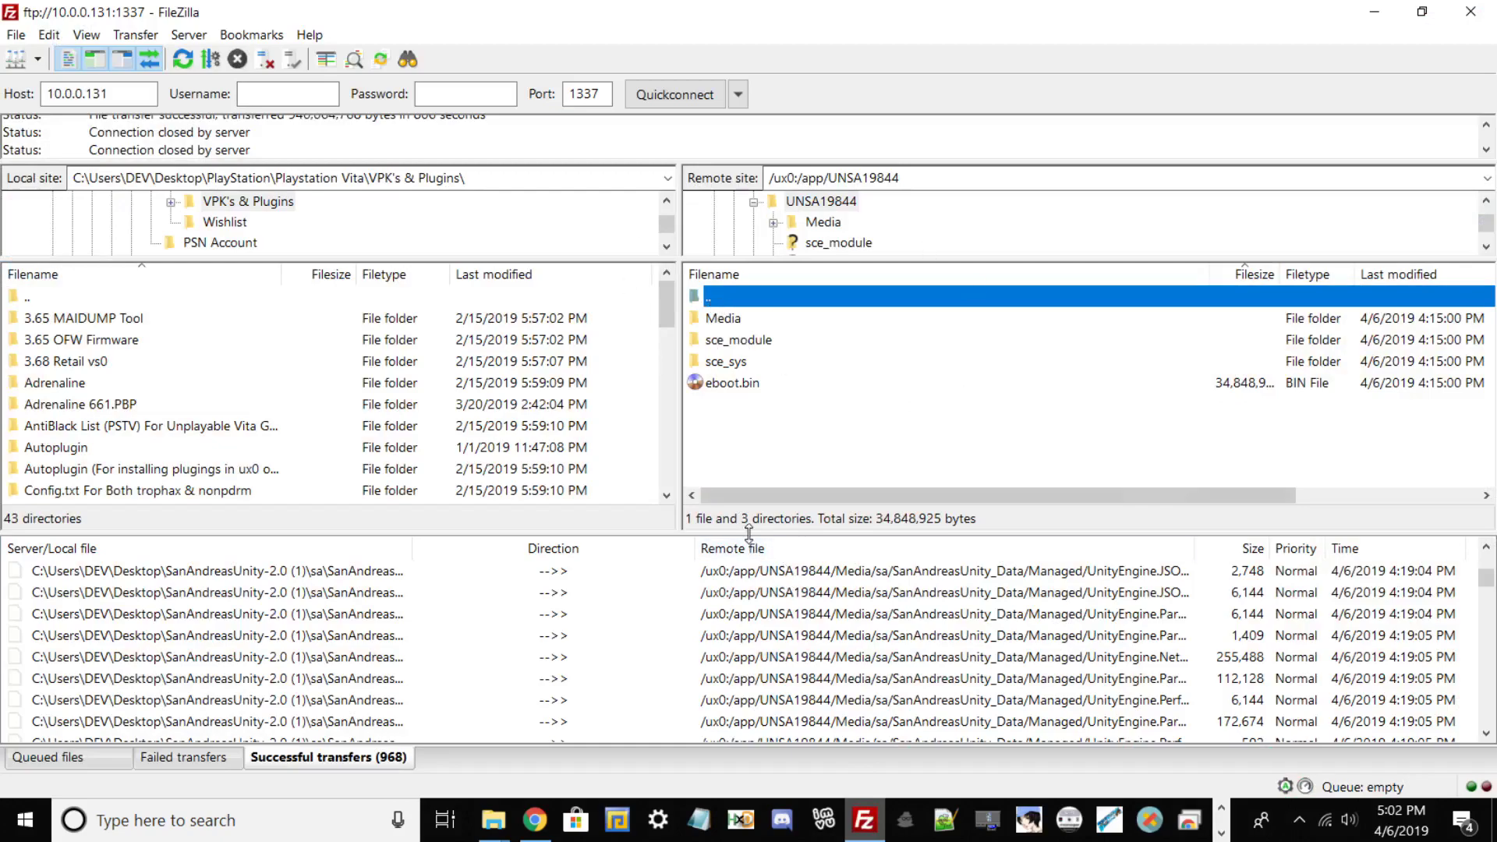
left_click_drag(749, 534, 752, 702)
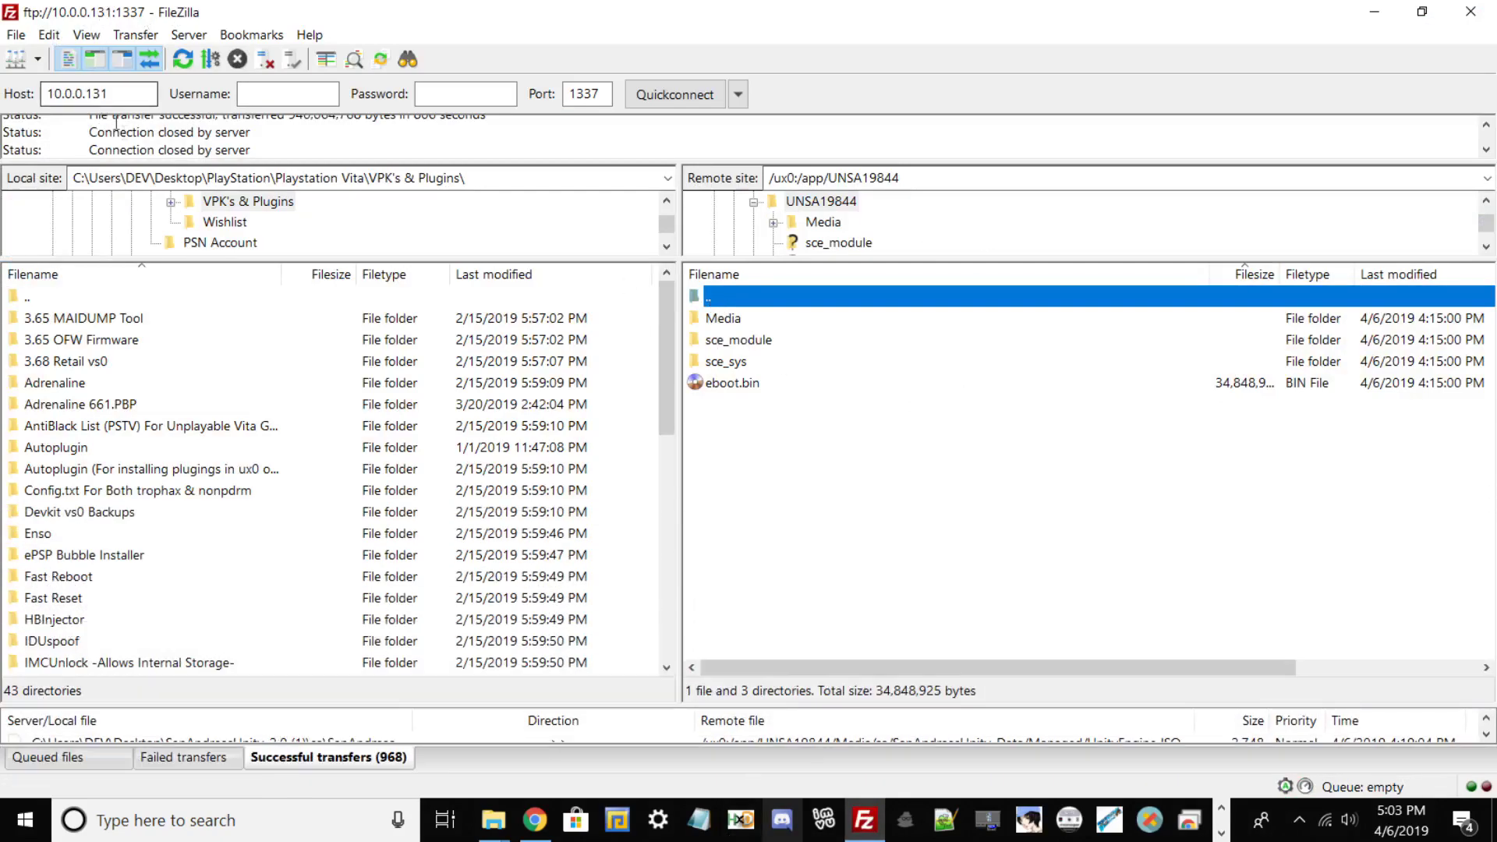
Quickconnect to the Vita in a new tab and enlarge the transfer queue again.
left_click(674, 95)
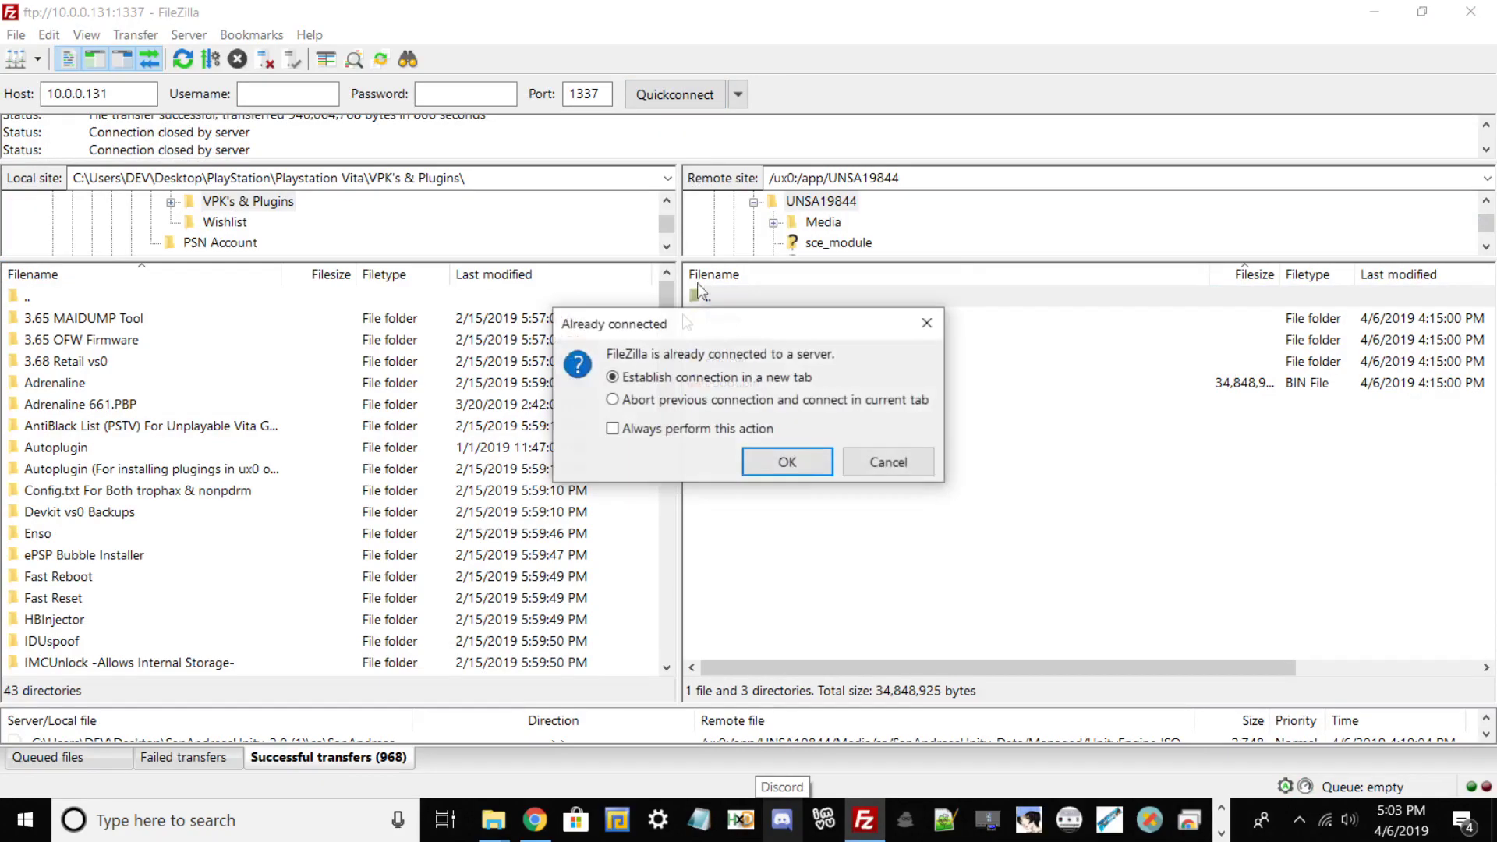
left_click(787, 463)
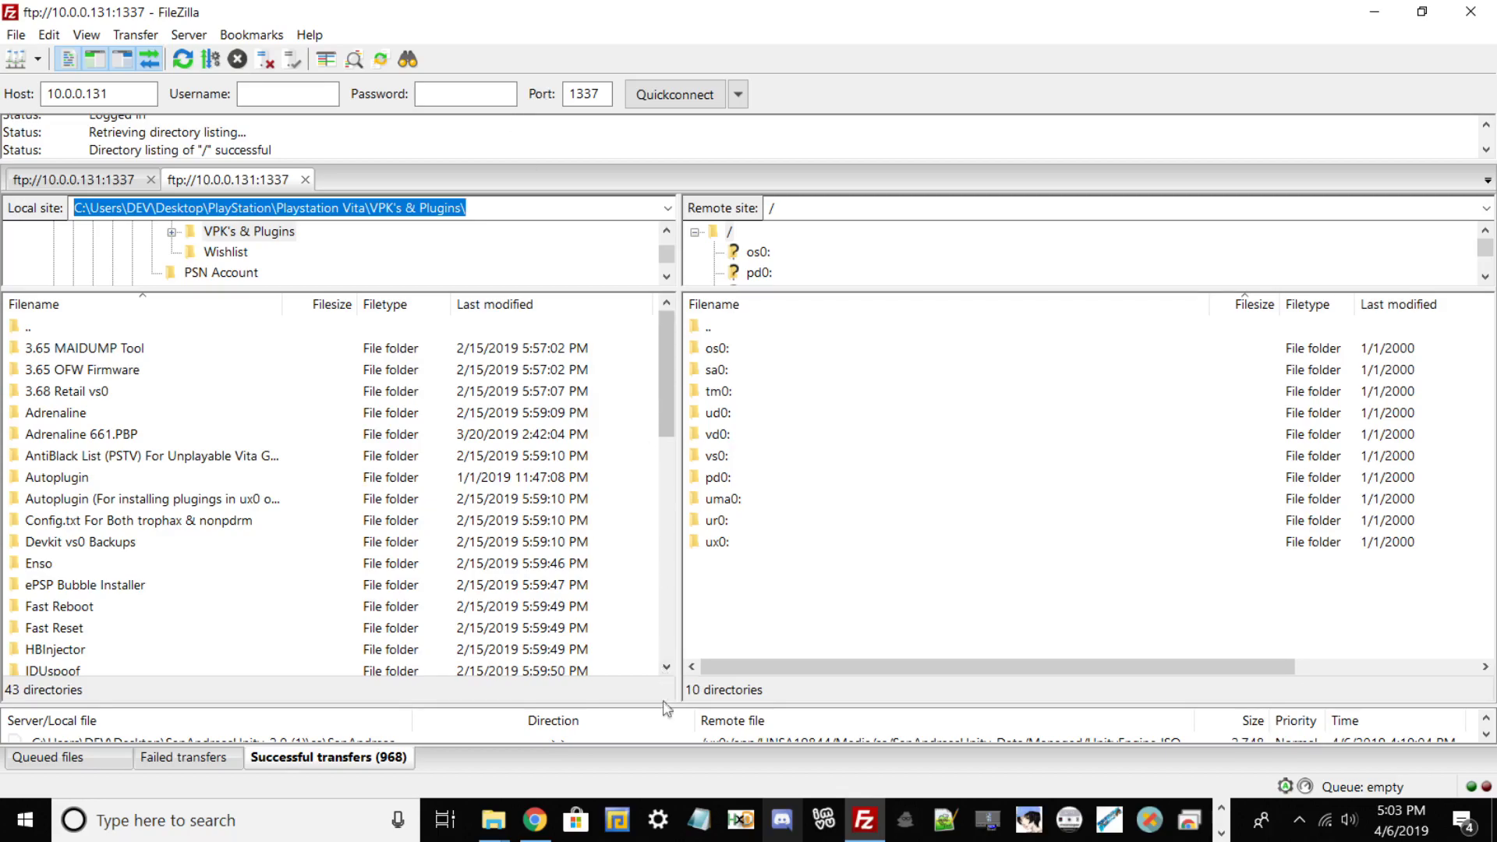
left_click_drag(670, 705, 741, 616)
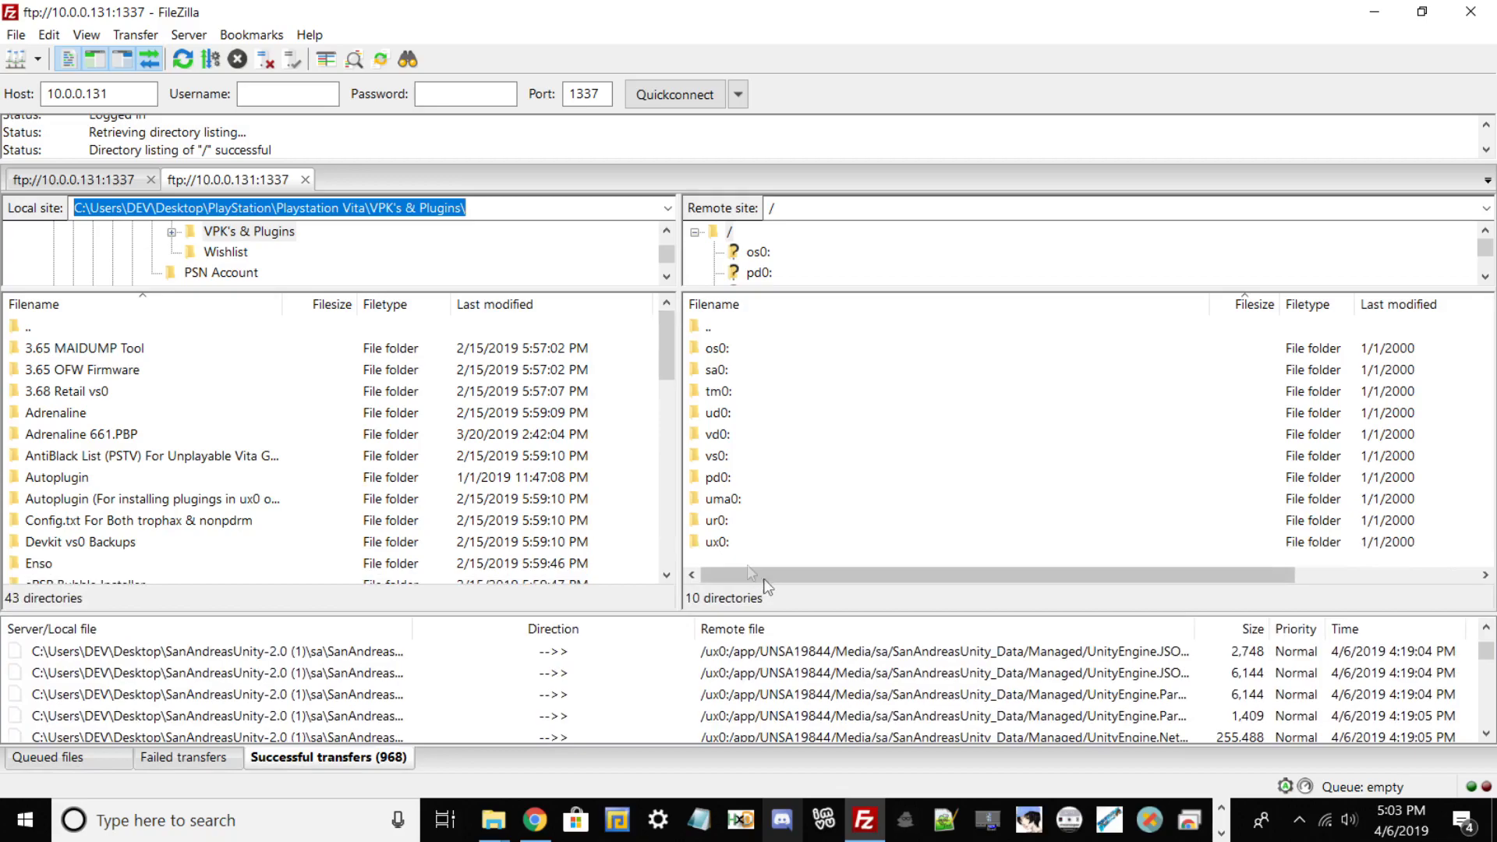
Drag Autoplugin.vpk from the desktop onto the Vita's ux0: drive, then re-maximize FileZilla.
left_click(1422, 11)
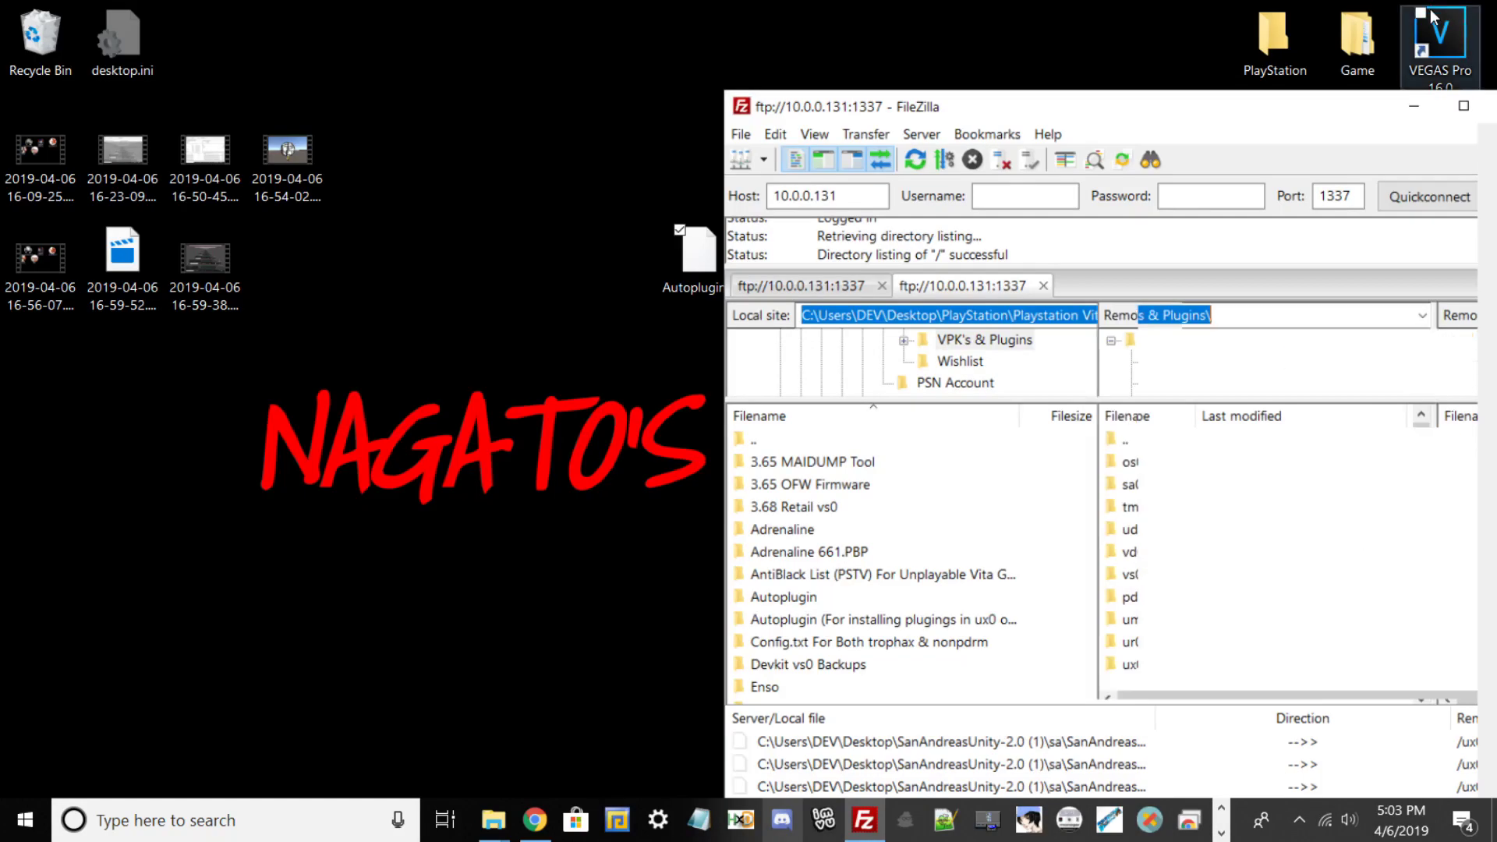
left_click_drag(665, 281, 1284, 658)
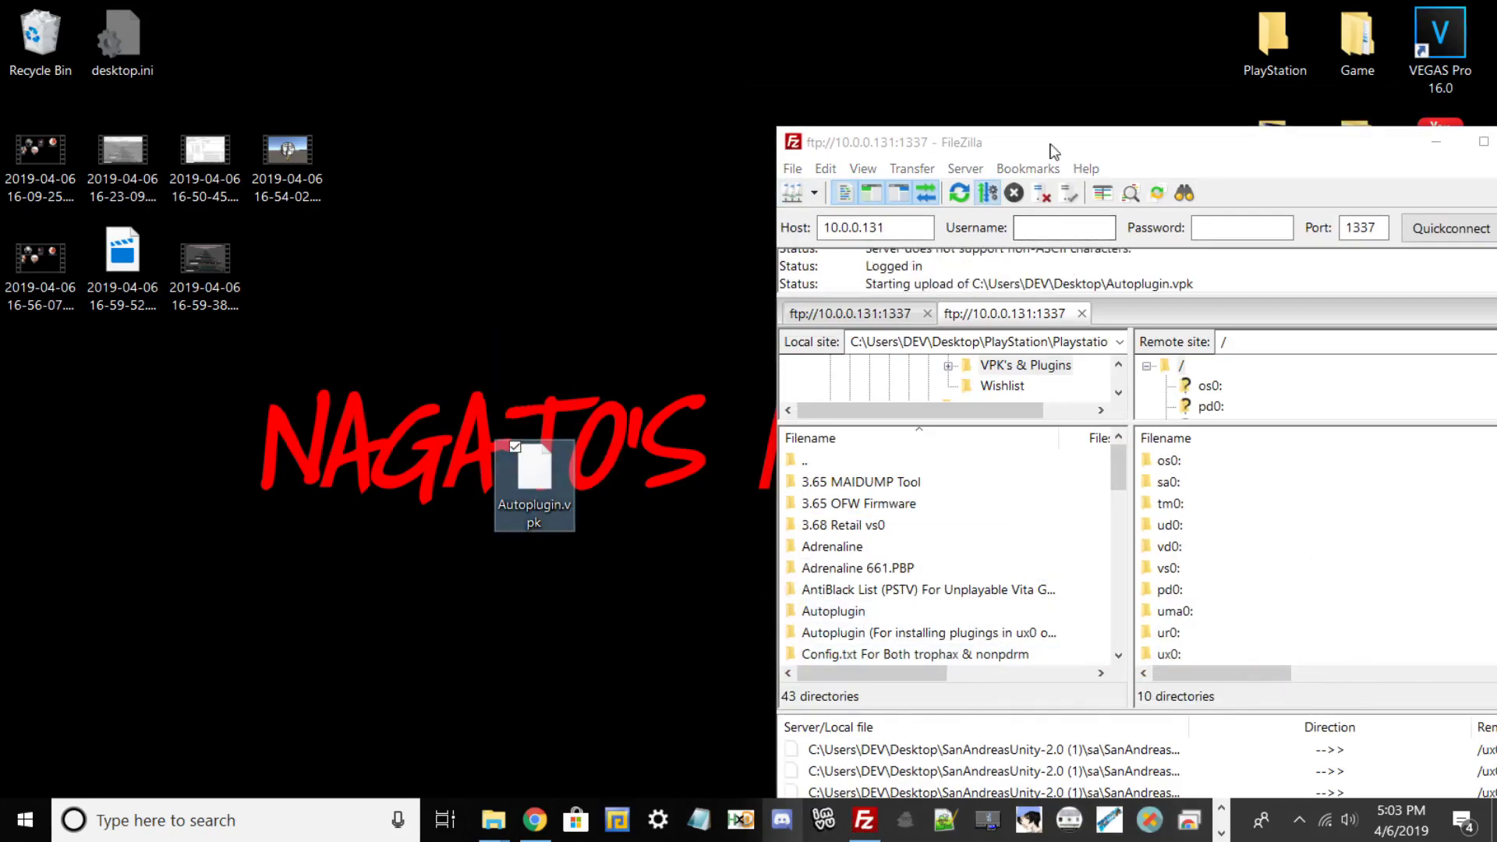
double_click(1053, 143)
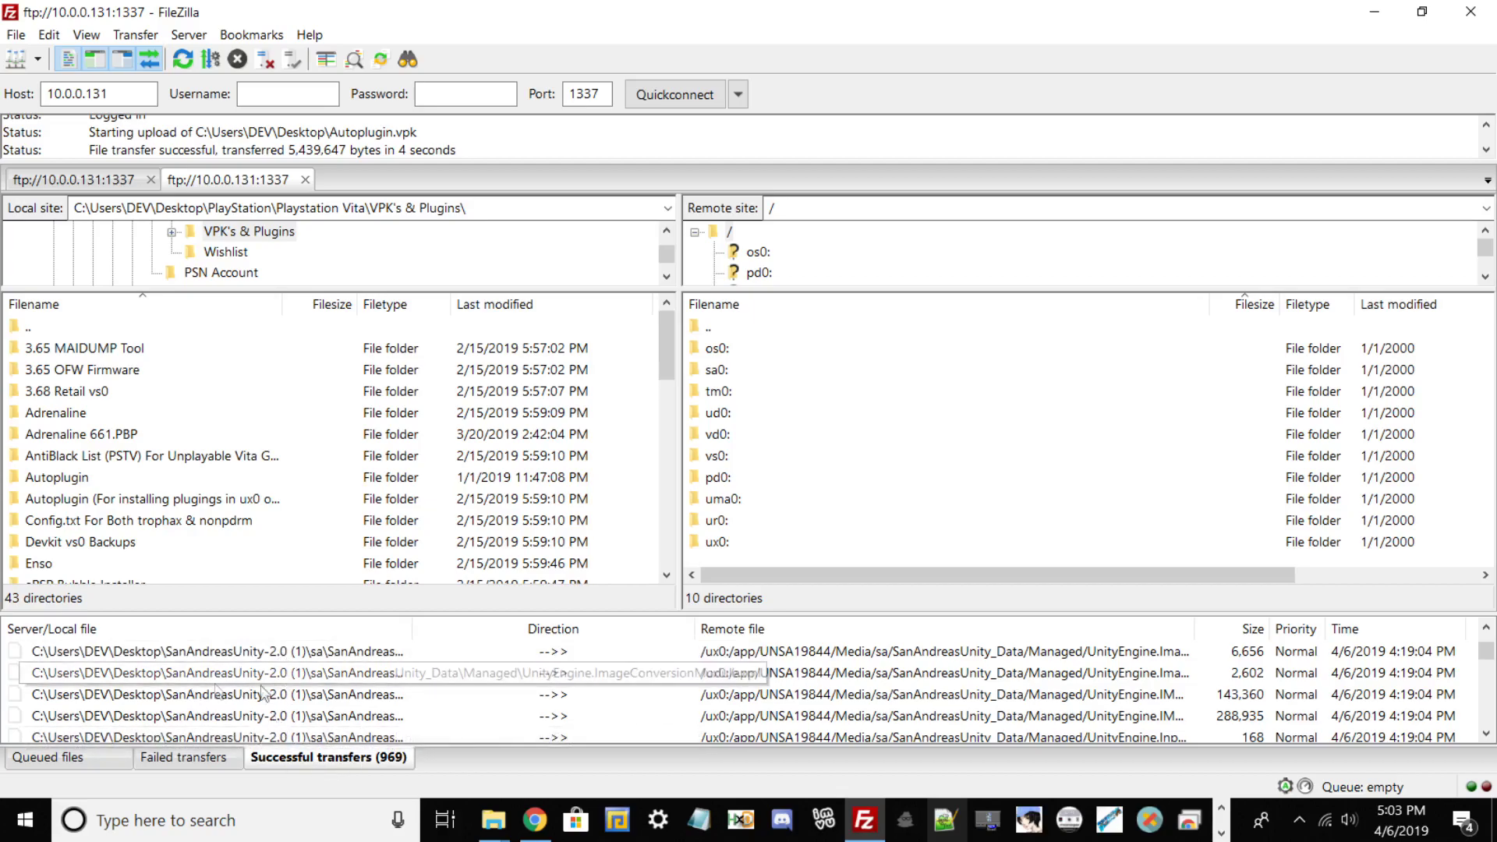
Minimize FileZilla, move the Autoplugin.vpk icon up, and open OBS to show the Vita's FTP notice.
left_click(1374, 11)
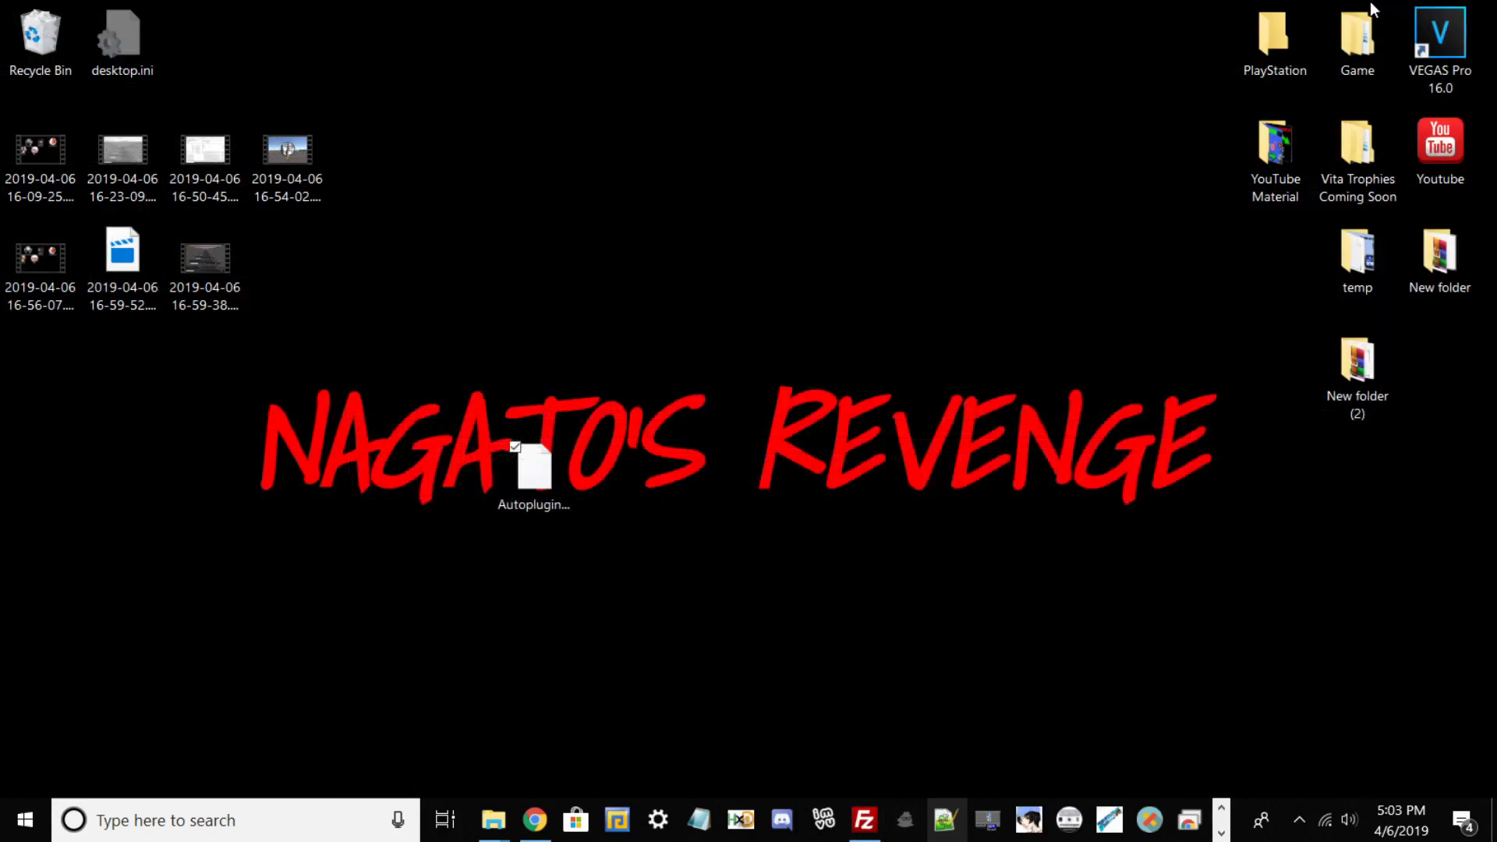
left_click_drag(536, 467, 614, 240)
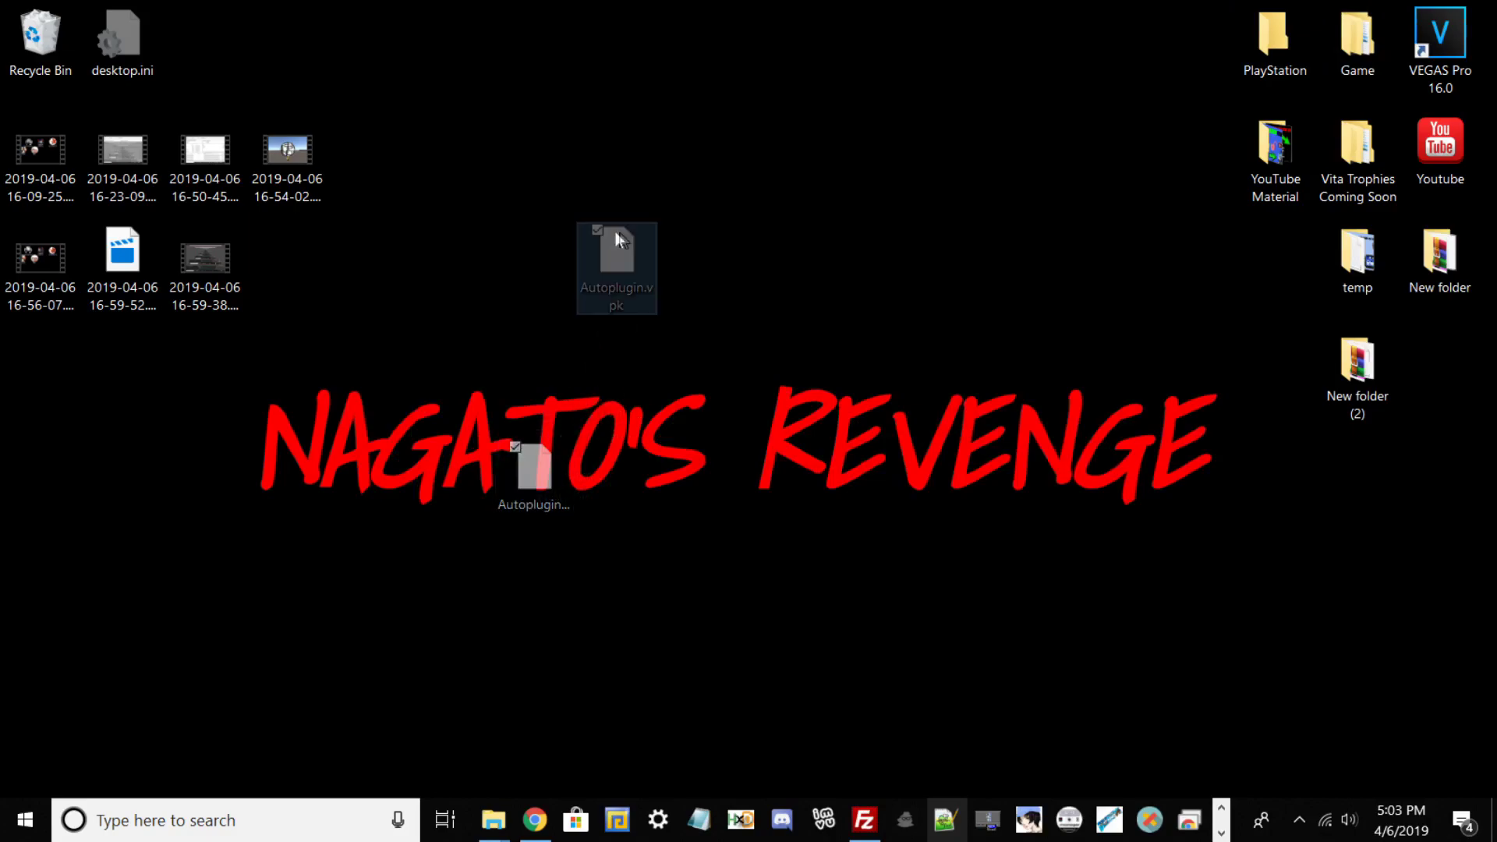
left_click(1221, 833)
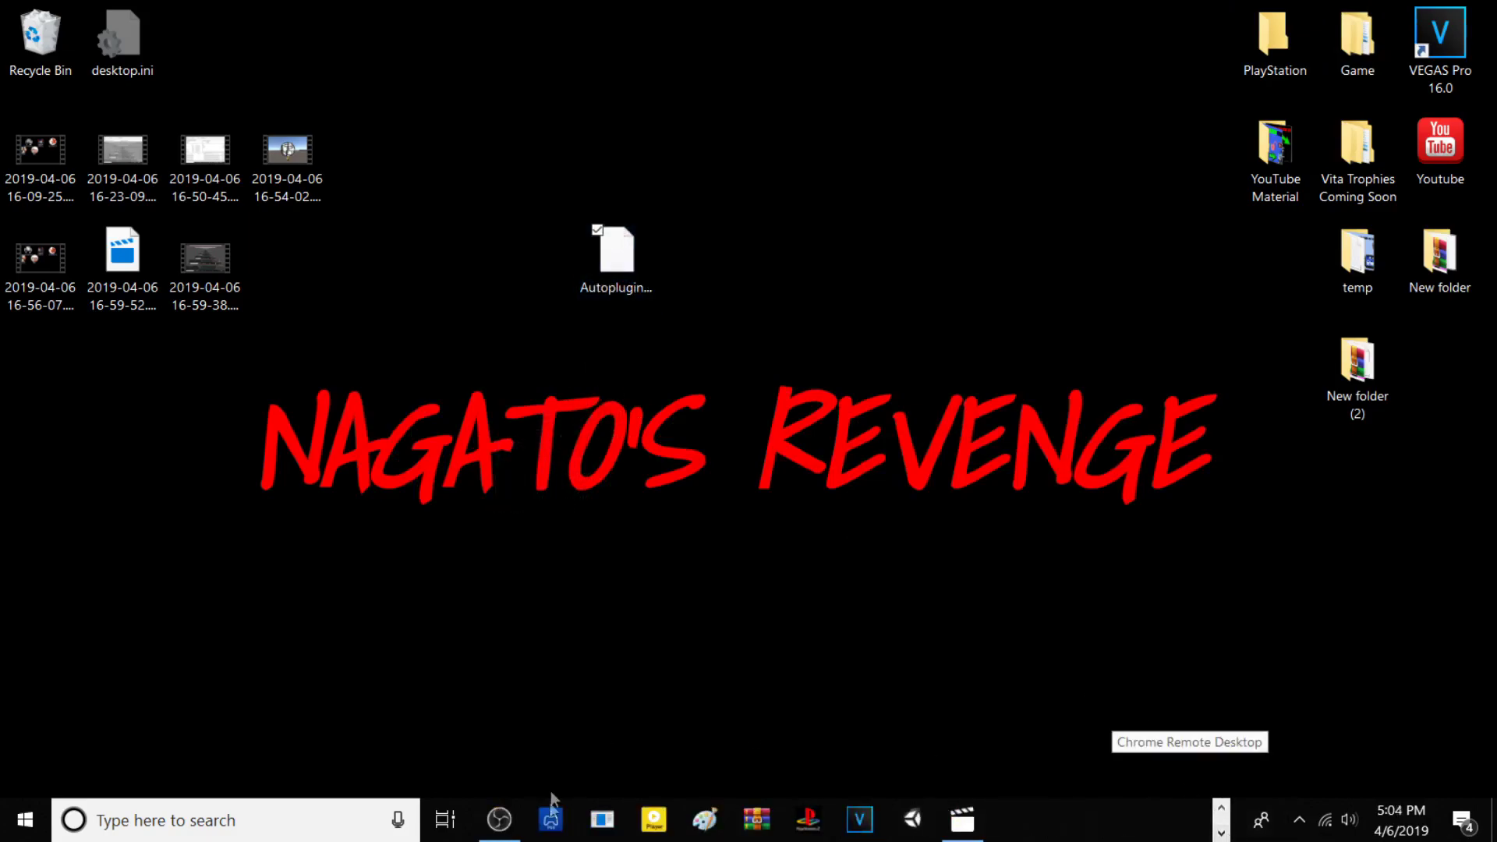
left_click(500, 821)
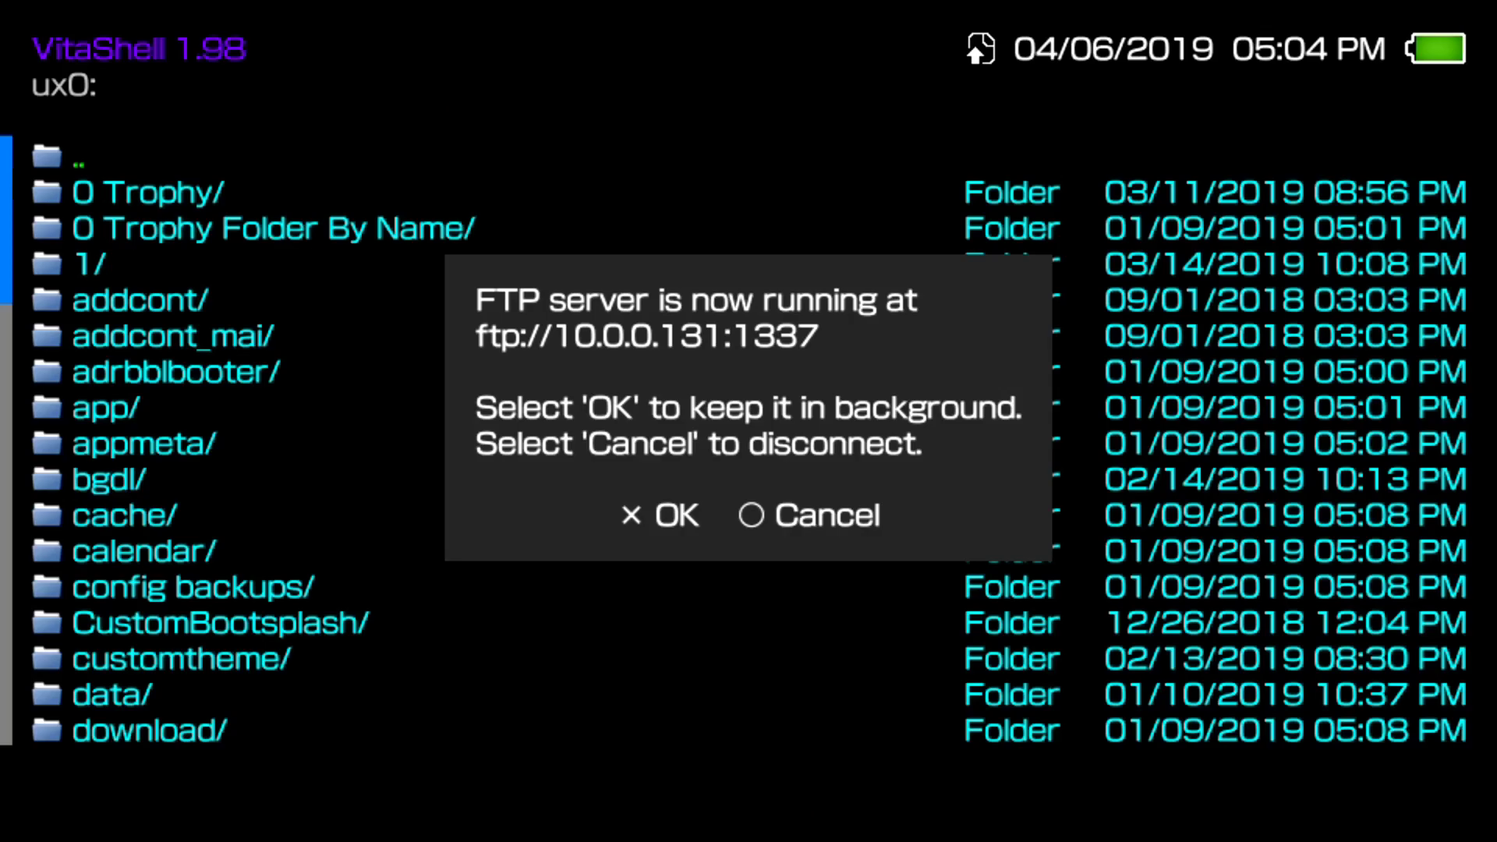
Keep FTP running in the background and select the 5.19 MB Autoplugin.vpk in ux0:.
key("Return")
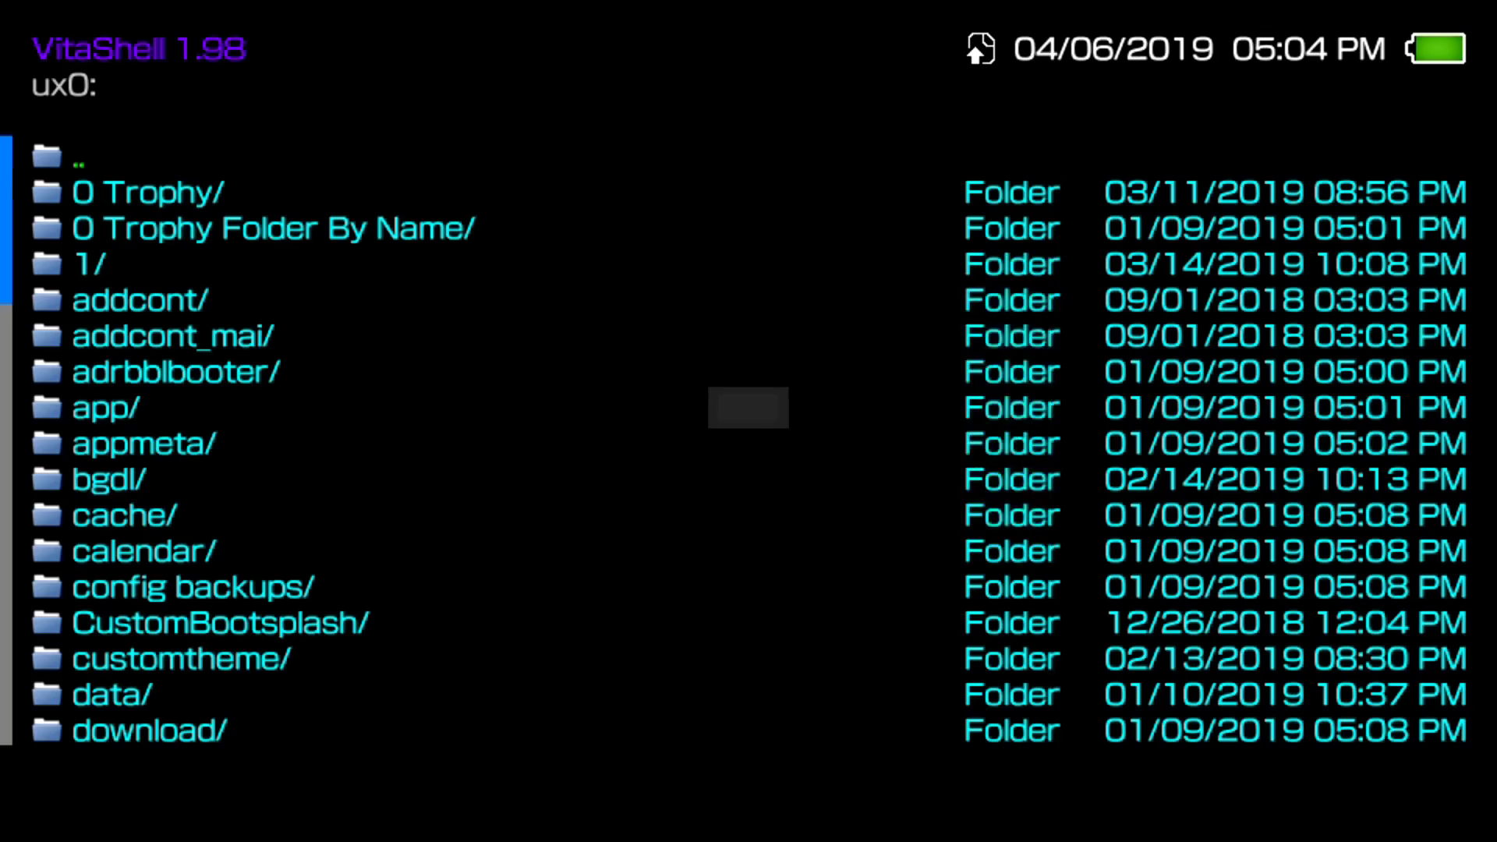
key("Down")
key("Down")
key("Down")
key("Down")
key("Down")
key("Down")
key("Down")
key("Down")
key("Down")
key("Down")
key("Down")
key("Down")
key("Down")
key("Down")
key("Down")
key("Down")
key("Down")
key("Down")
key("Down")
key("Down")
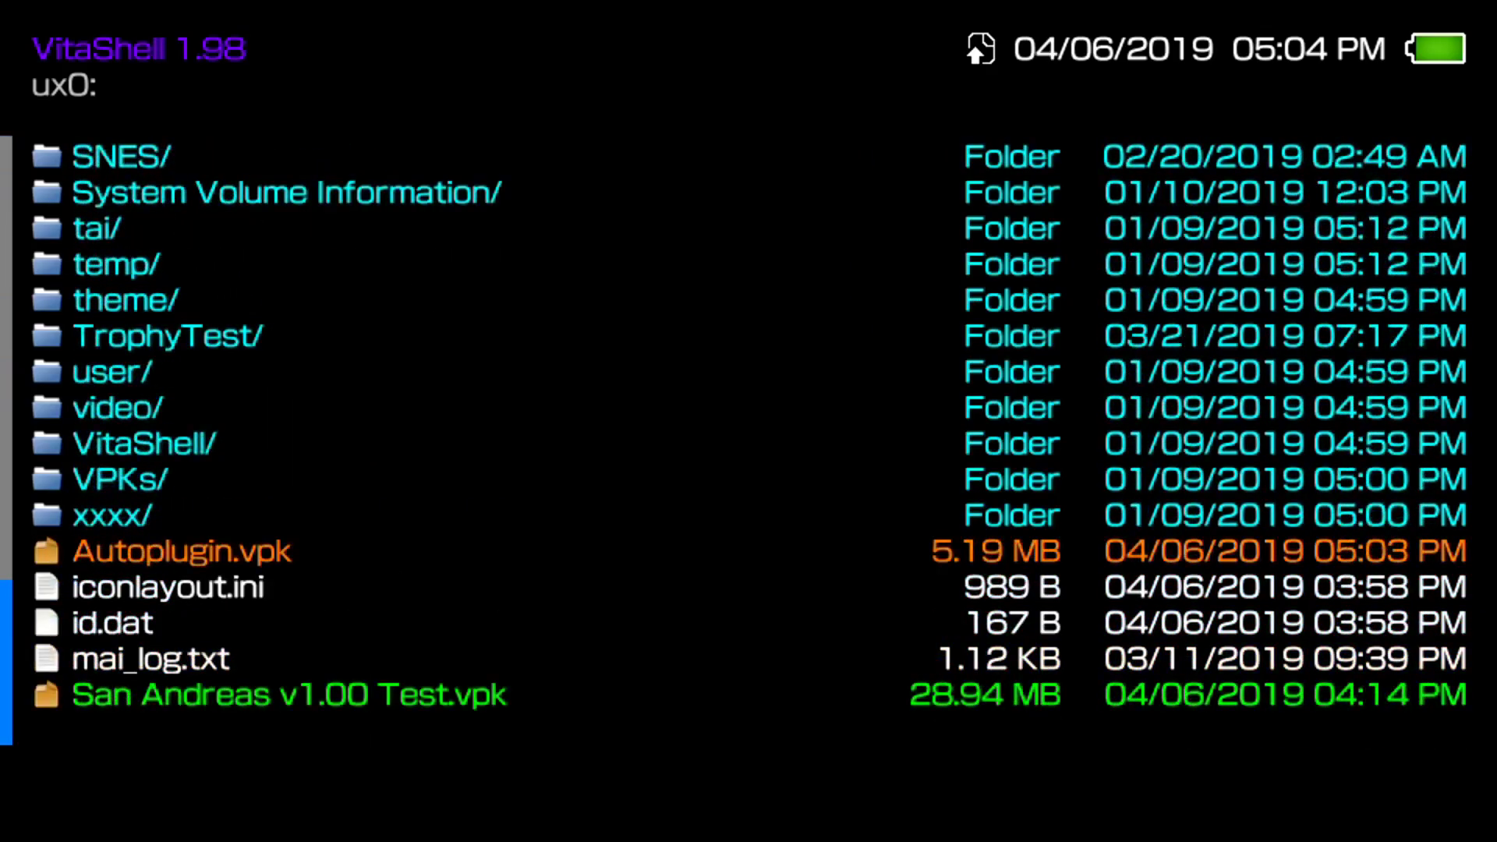
key("Up")
key("Up")
key("Up")
key("Up")
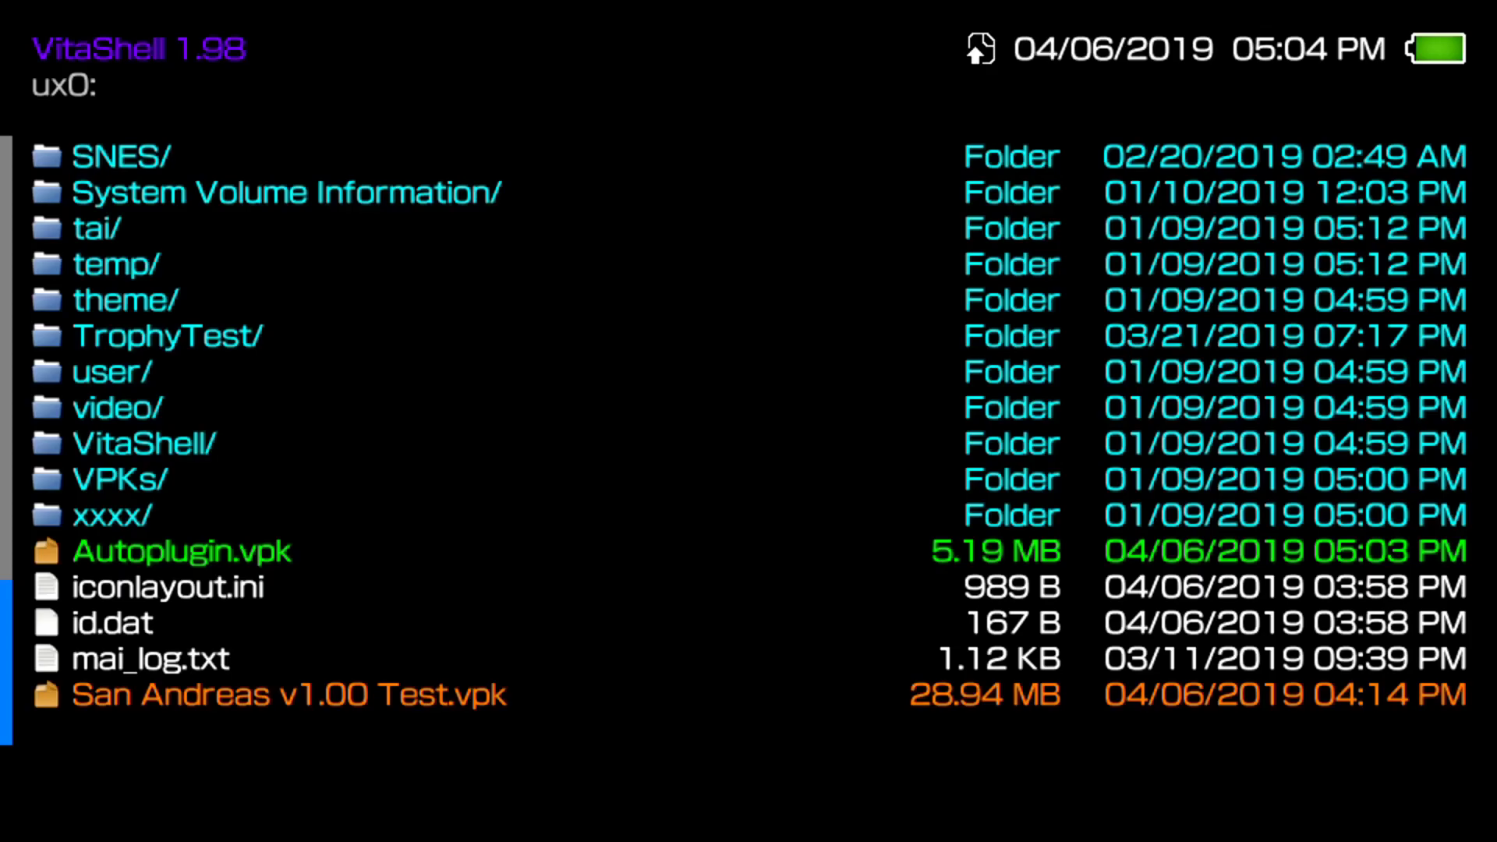
Restart VitaShell from its main settings menu.
key("Menu")
key("Down")
key("Down")
key("Down")
key("Down")
key("Down")
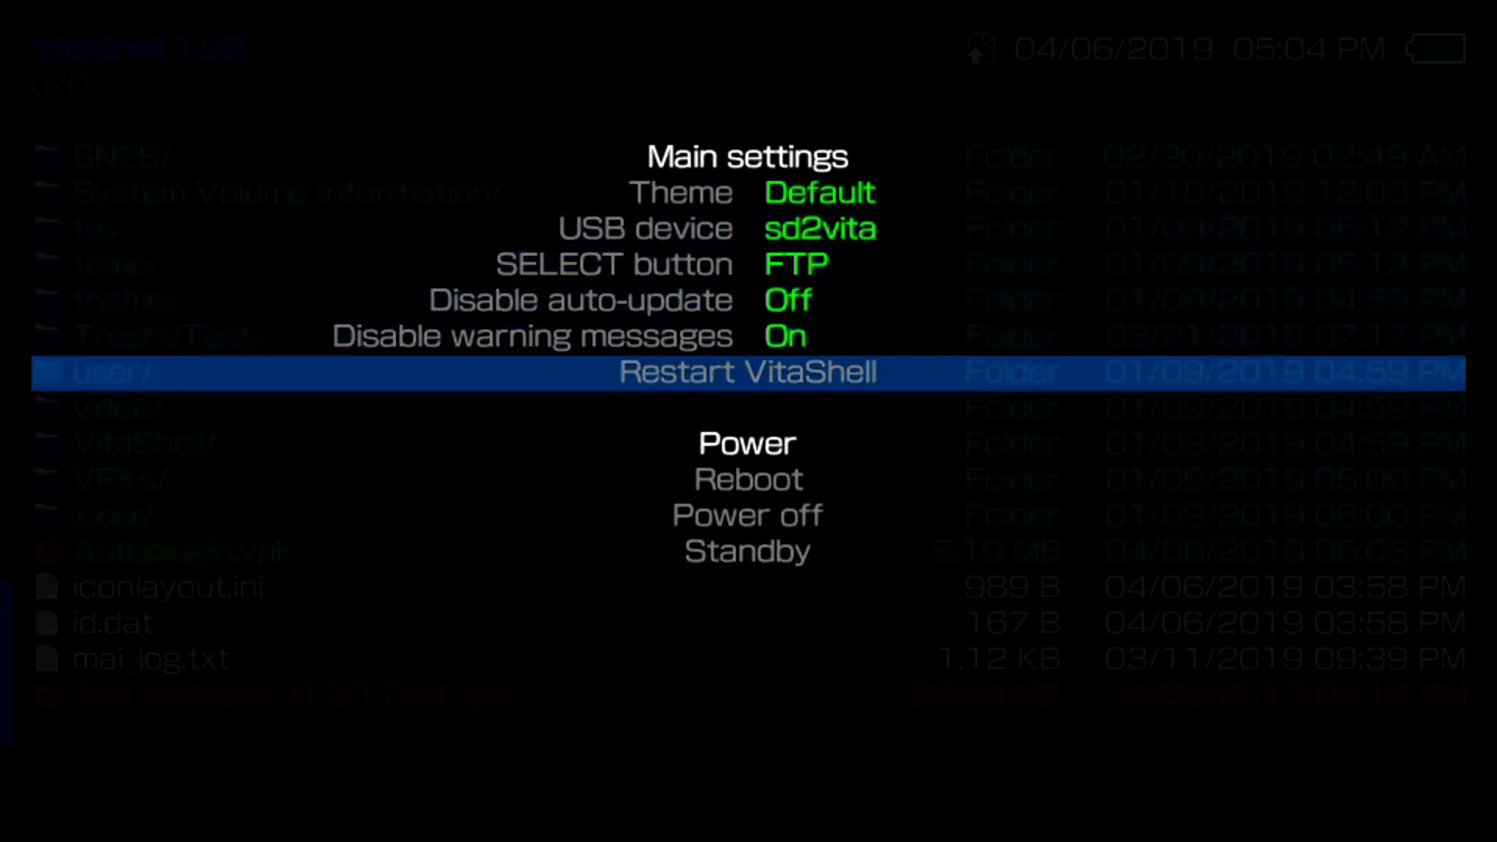
key("Return")
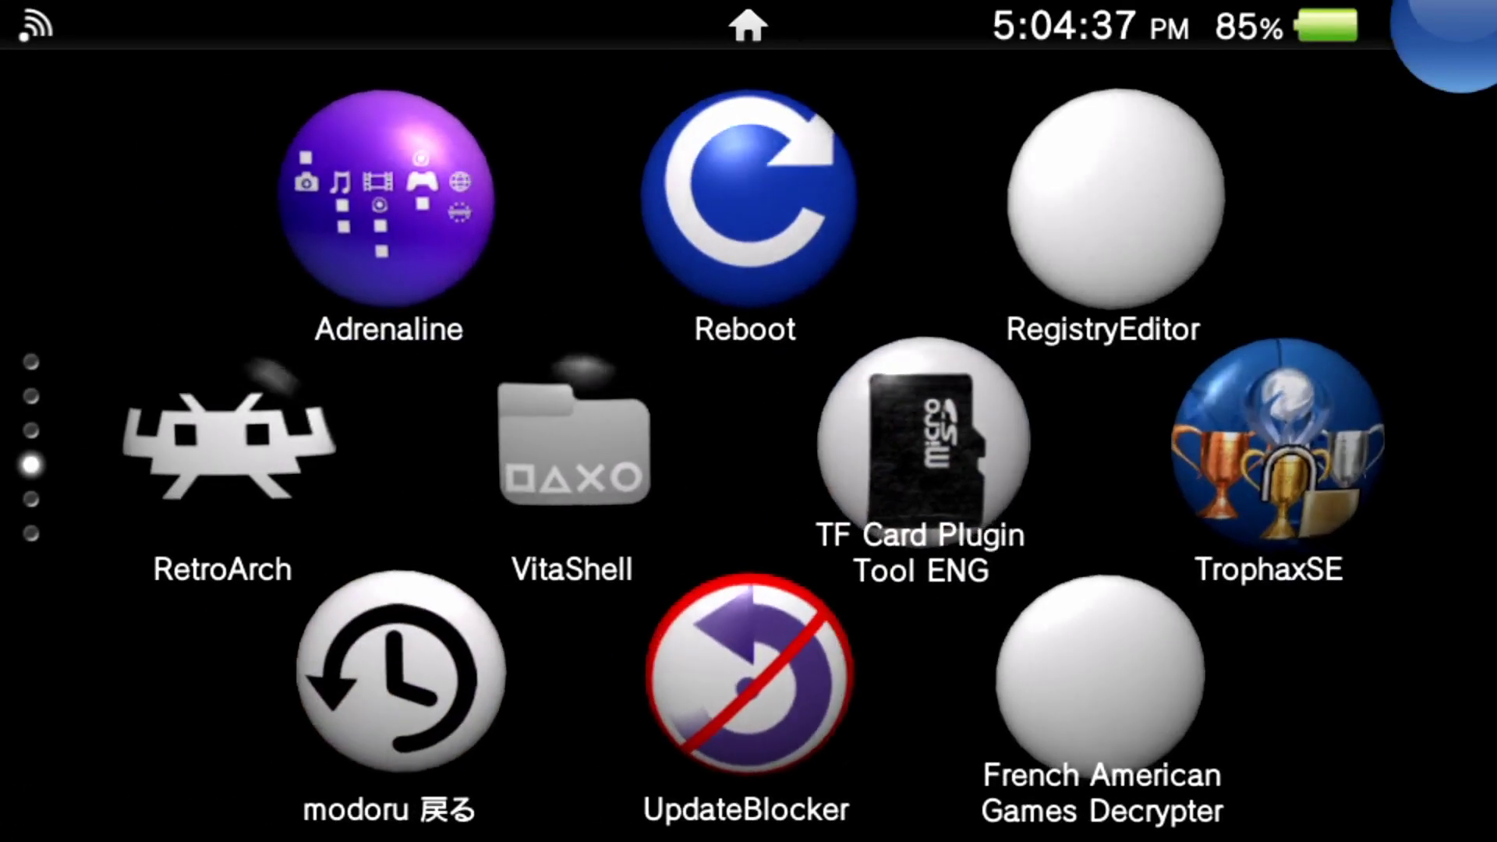
Launch Autoplugin from its bubble on the Vita home screen.
scroll(749, 445, "down", 2)
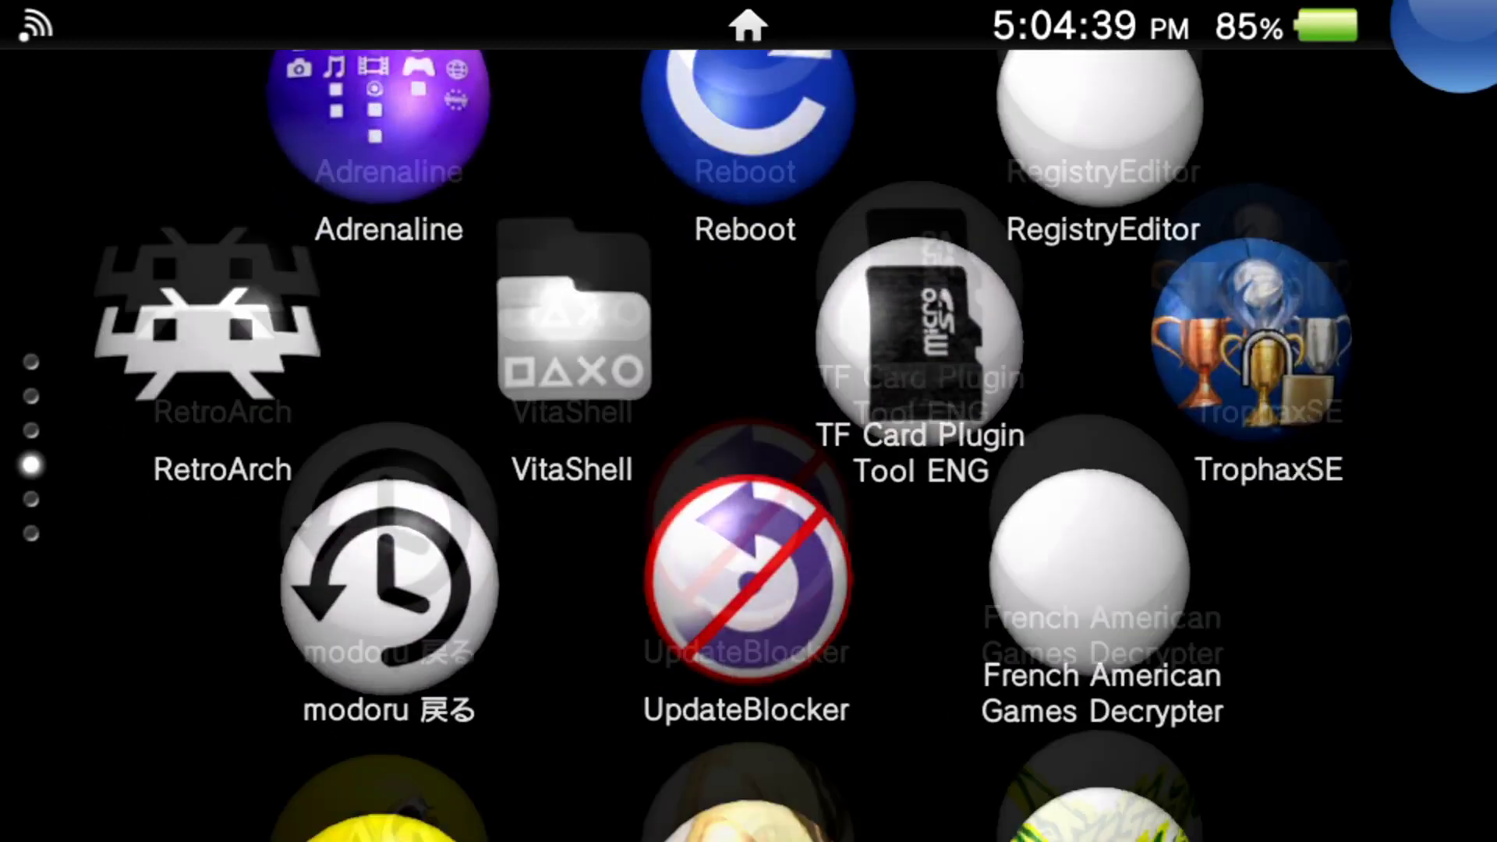
scroll(748, 445, "up", 3)
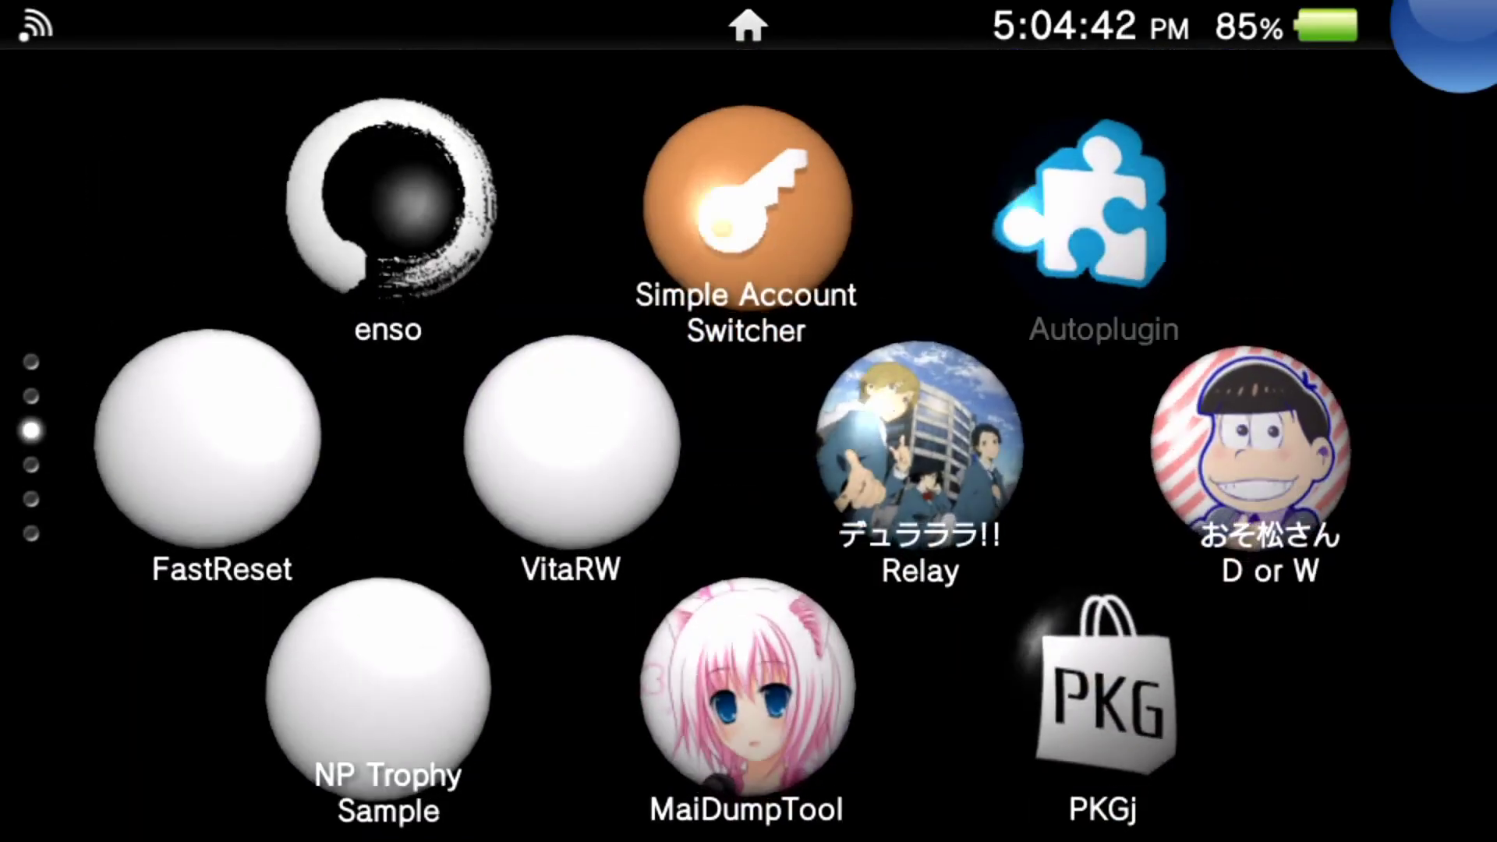
left_click(1080, 207)
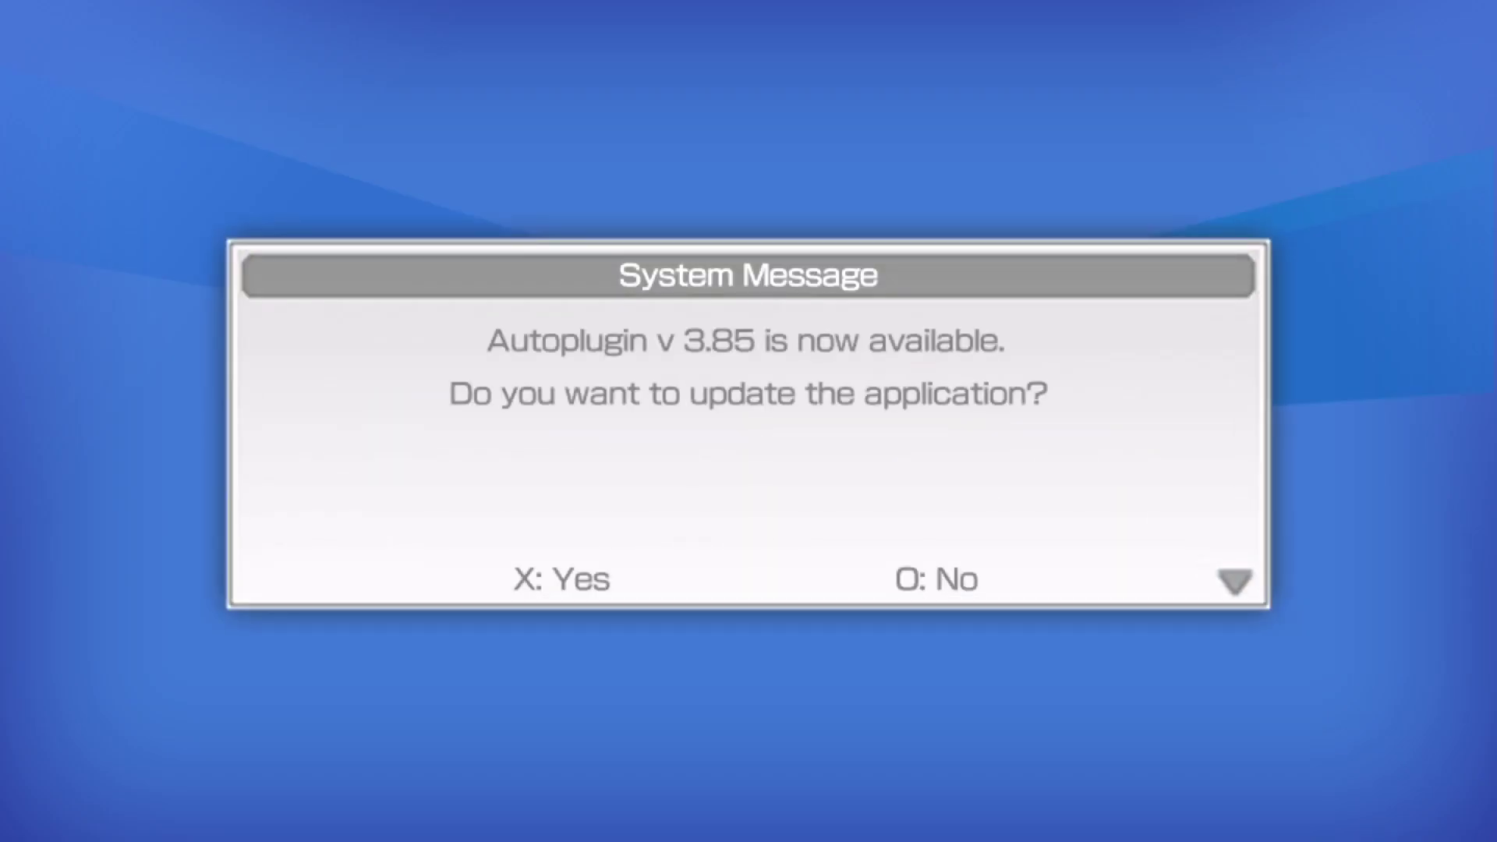
Dismiss the v3.85 update offer, then open Plugins for Vita and its Install Plugins list.
key("Escape")
key("Down")
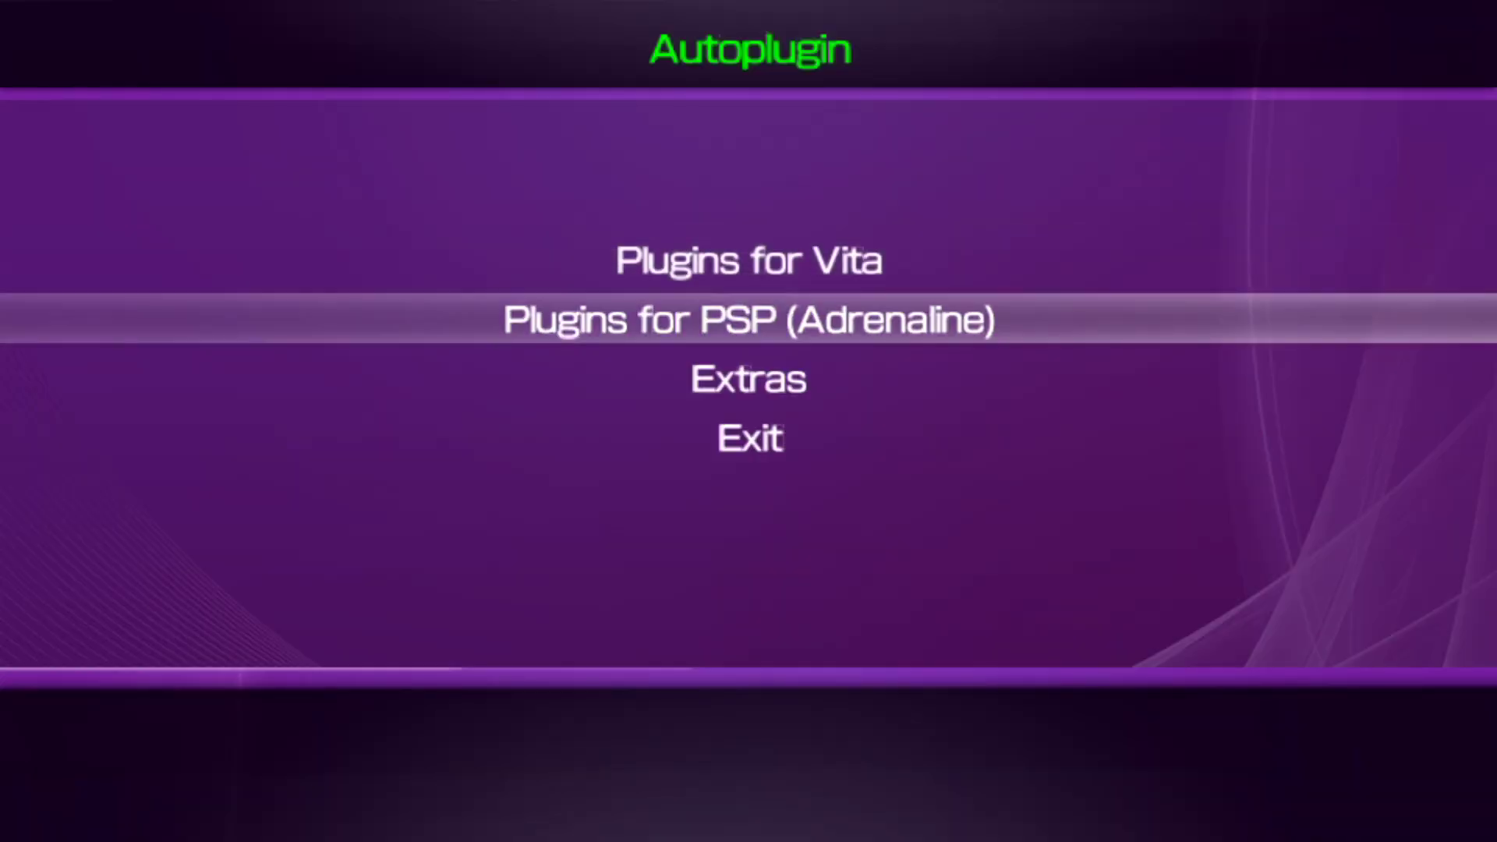
key("Up")
key("Down")
key("Up")
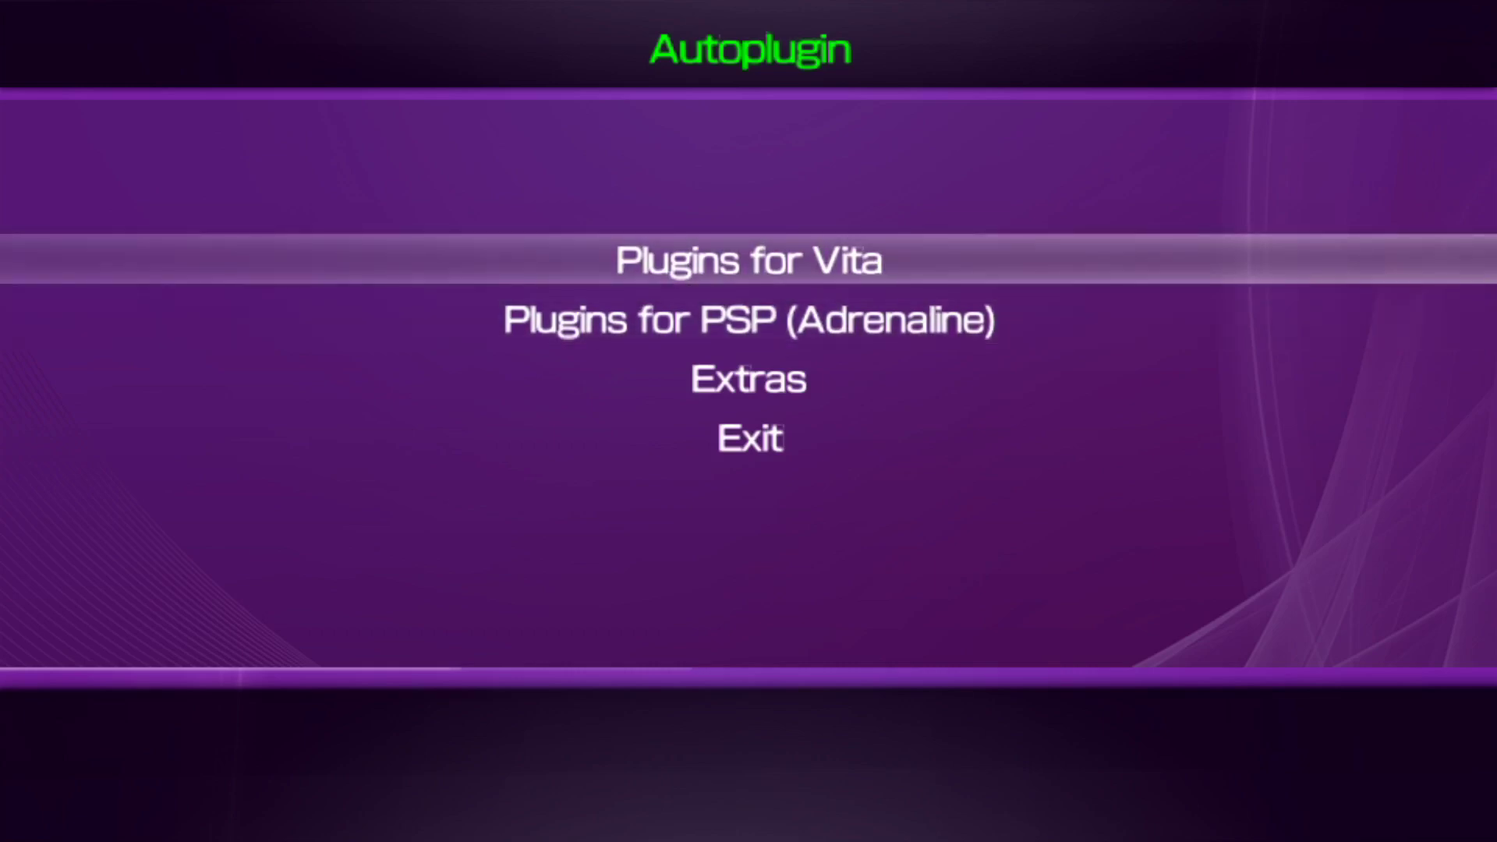
key("Return")
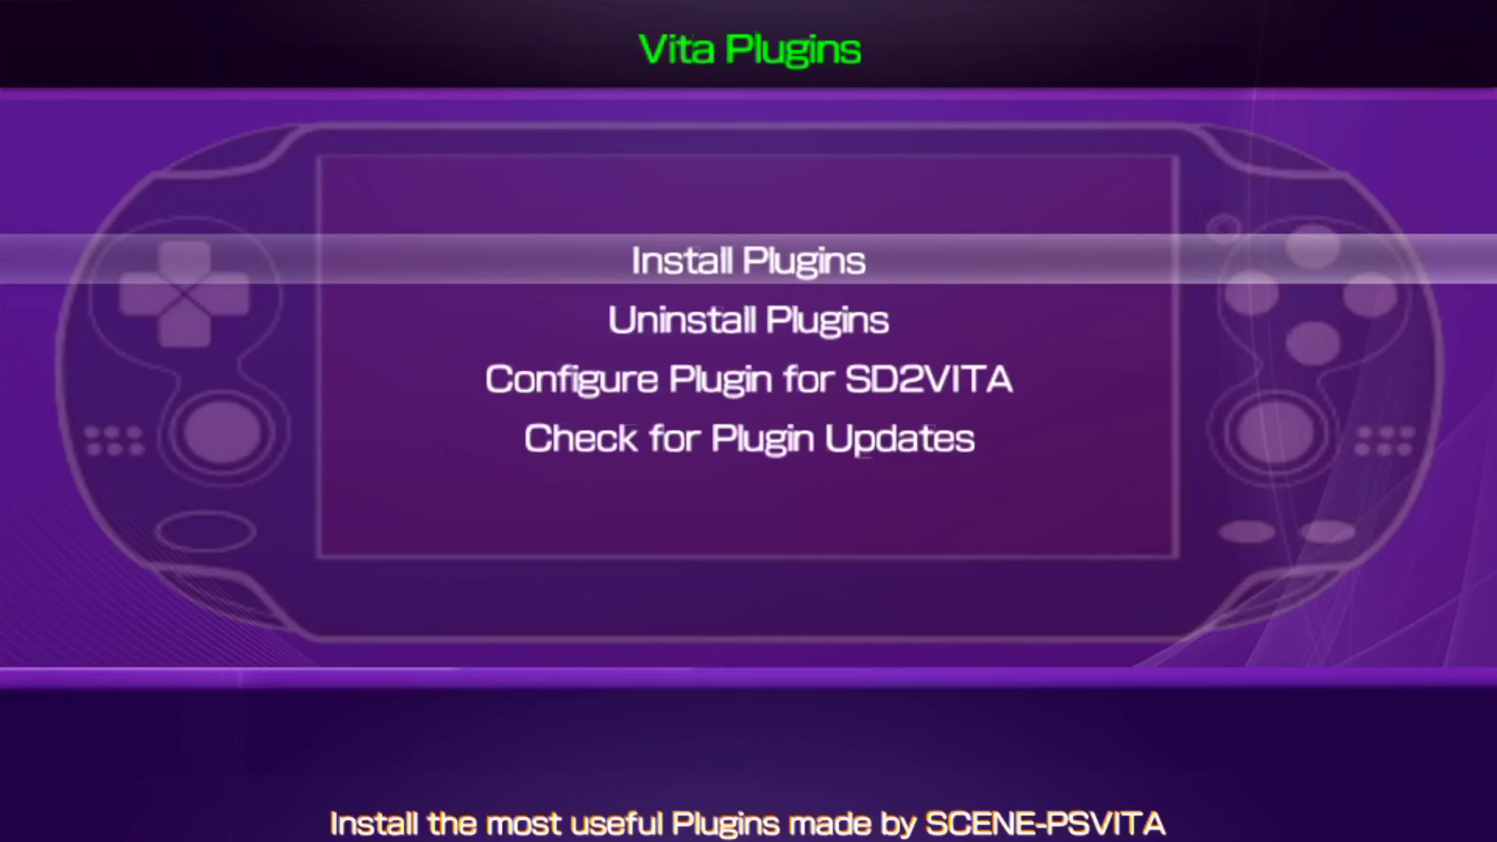
key("Return")
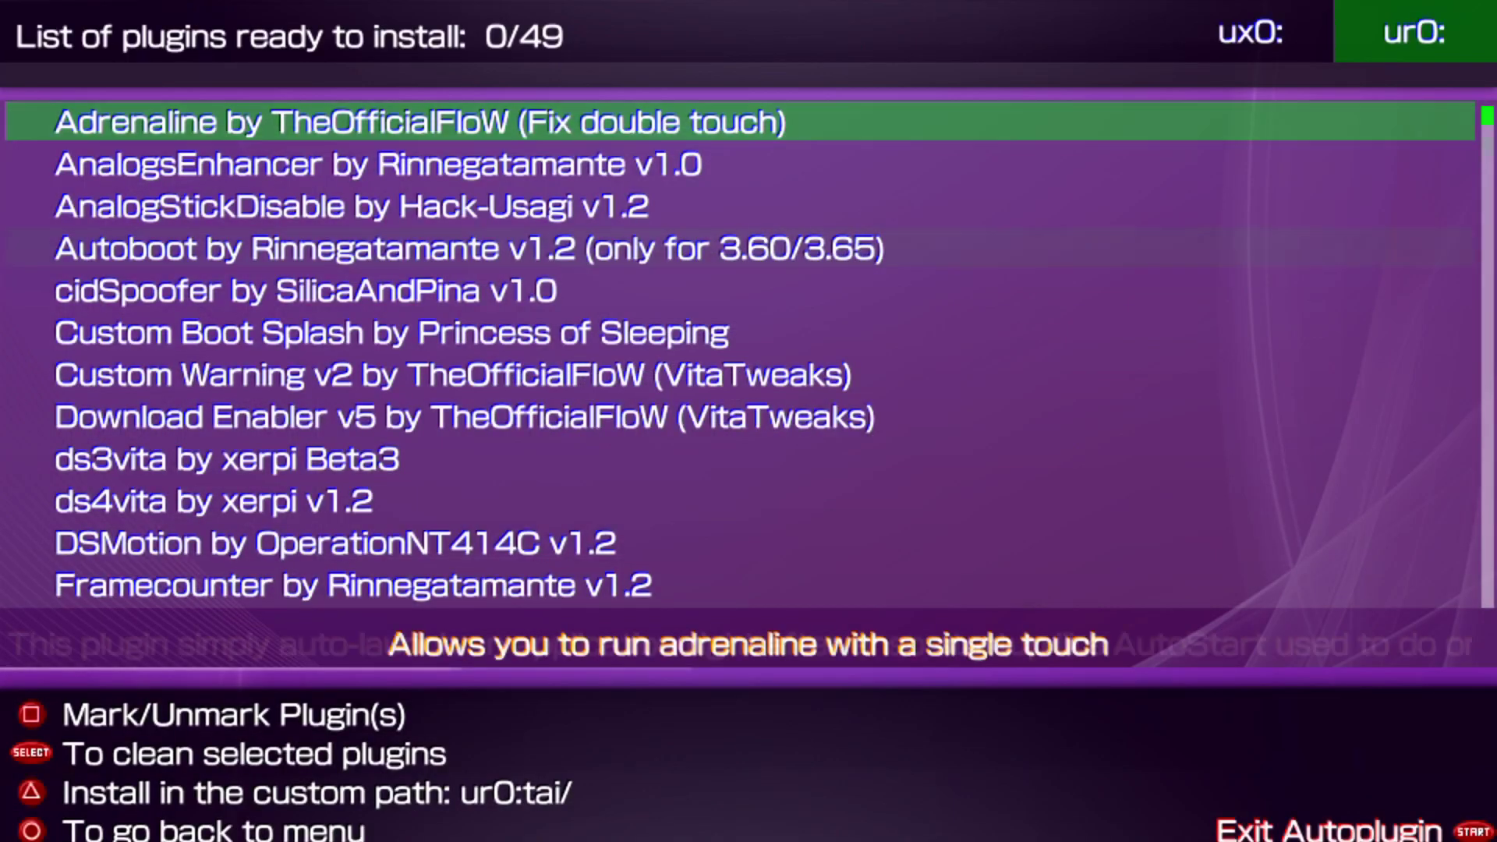
Read the NoNpDrm and NoPsmDrm descriptions in Autoplugin, then close it to the home screen.
key("Down")
key("Down")
key("Down")
key("Down")
key("Down")
key("Down")
key("Down")
key("Down")
key("Down")
key("Down")
key("Down")
key("Down")
key("Down")
key("Down")
key("Down")
key("Down")
key("Down")
key("Down")
key("Down")
key("Down")
key("Up")
key("Up")
key("Up")
key("Up")
key("Up")
key("Up")
key("Up")
key("Up")
key("Up")
key("Up")
key("Up")
key("Up")
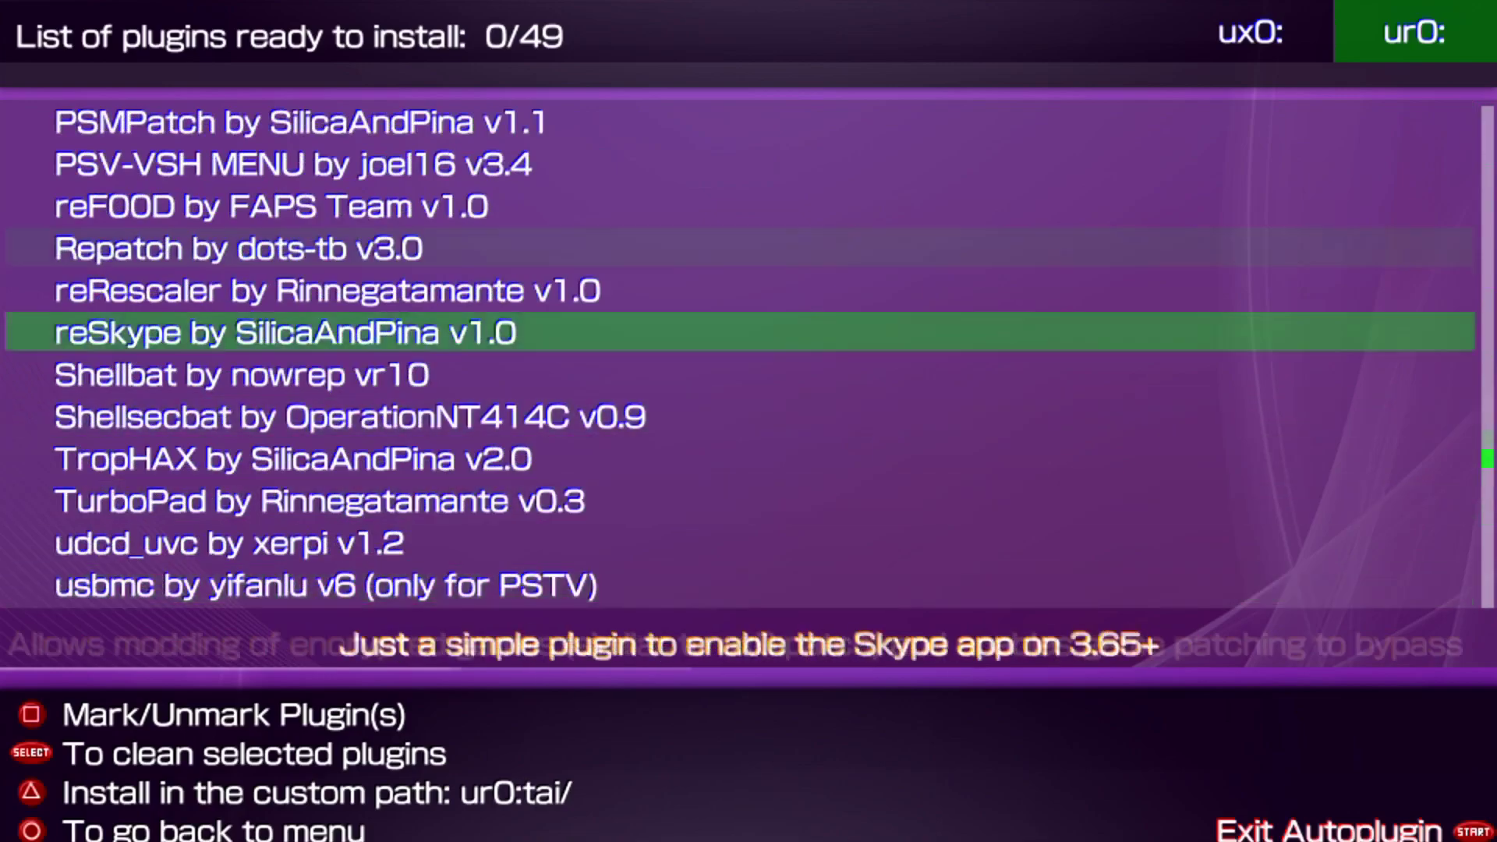
key("Up")
key("Up")
key("Up")
key("Up")
key("Up")
key("Up")
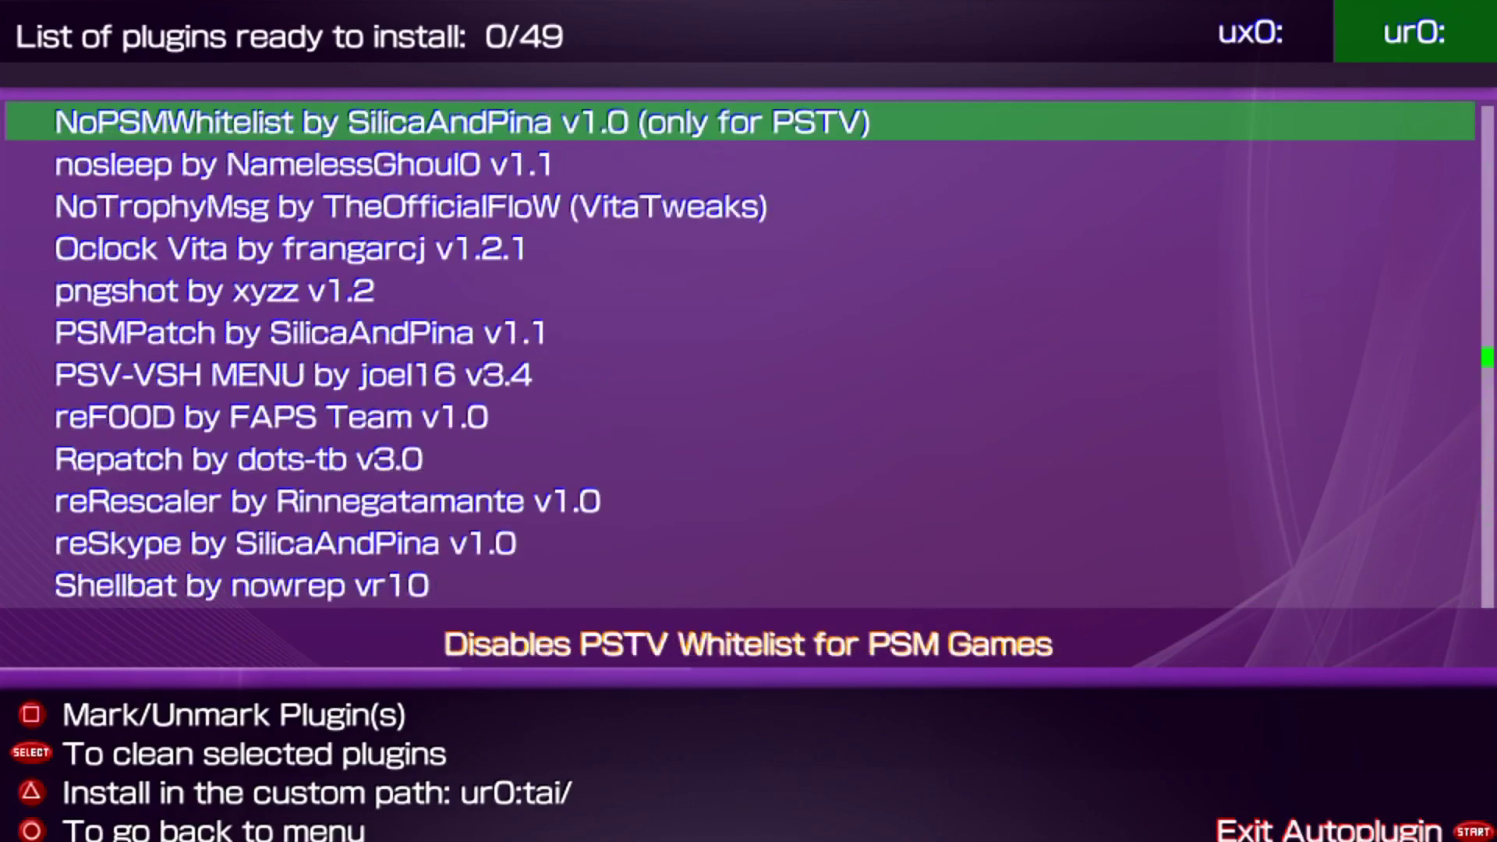
key("Down")
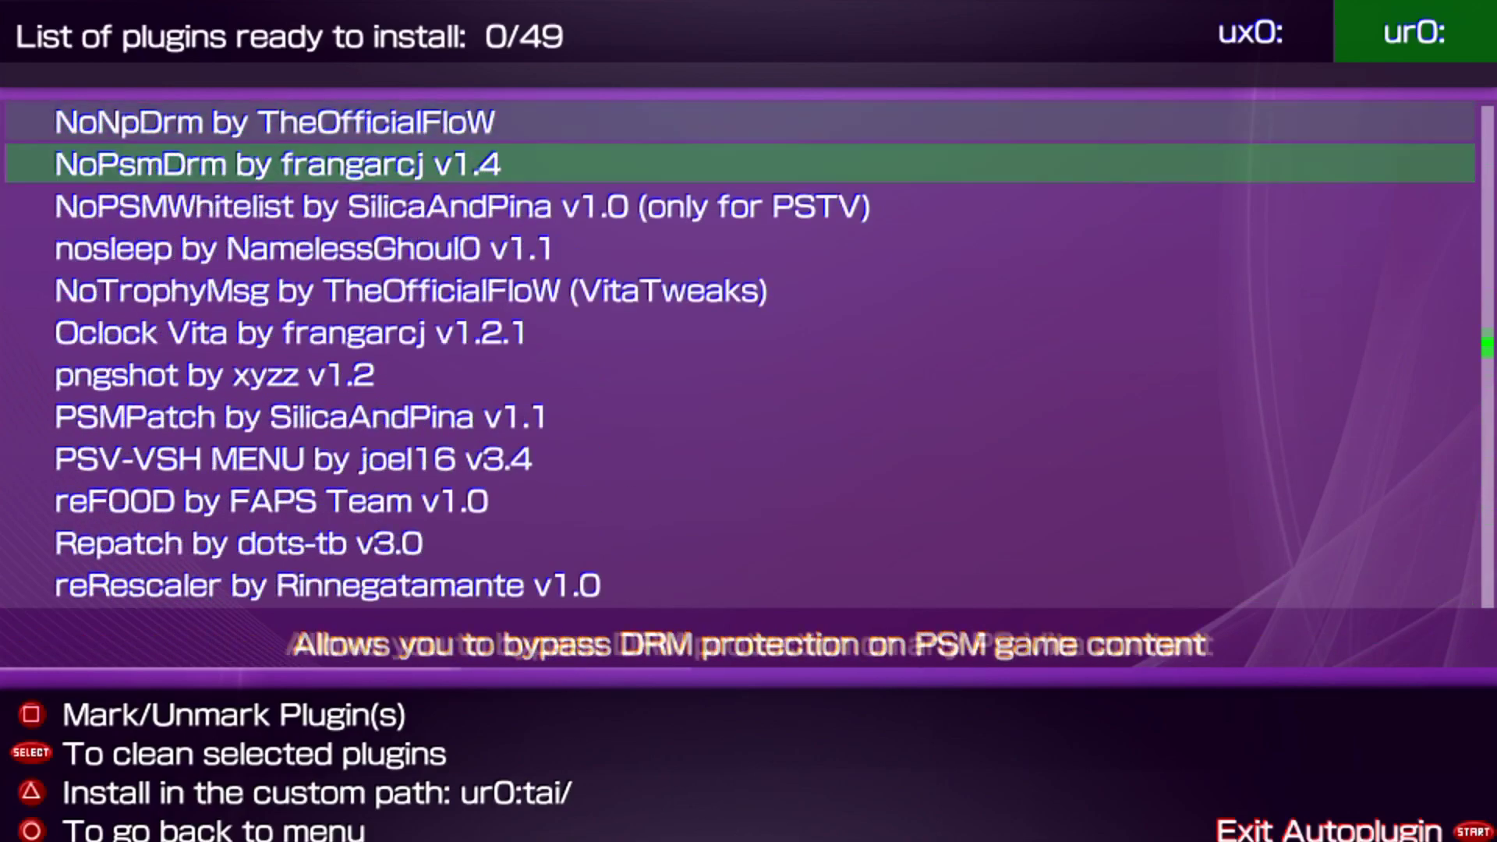
key("Up")
key("Up")
key("Down")
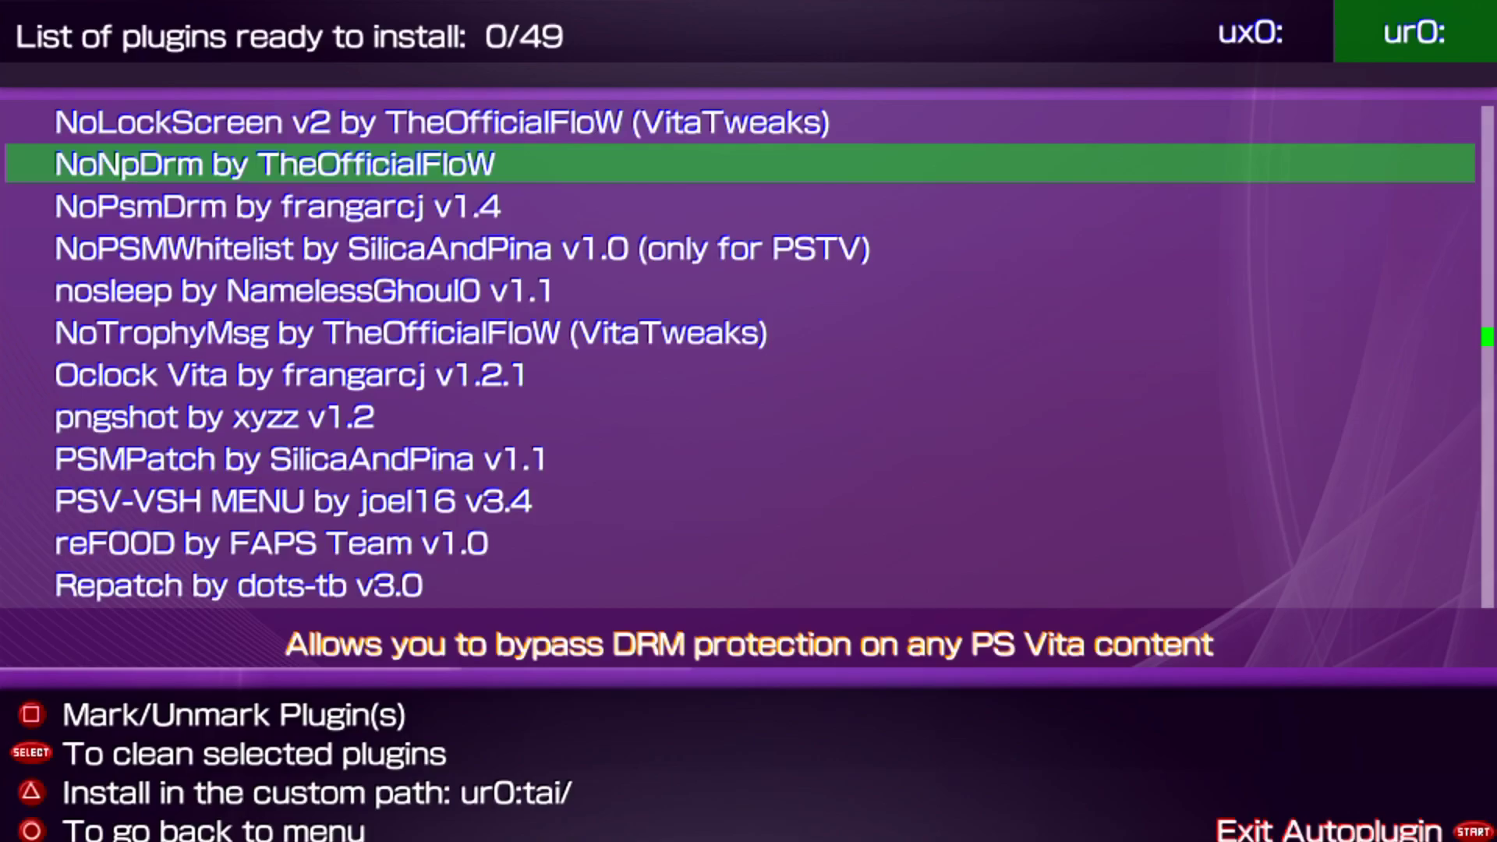
key("super")
left_click_drag(1474, 31, 234, 741)
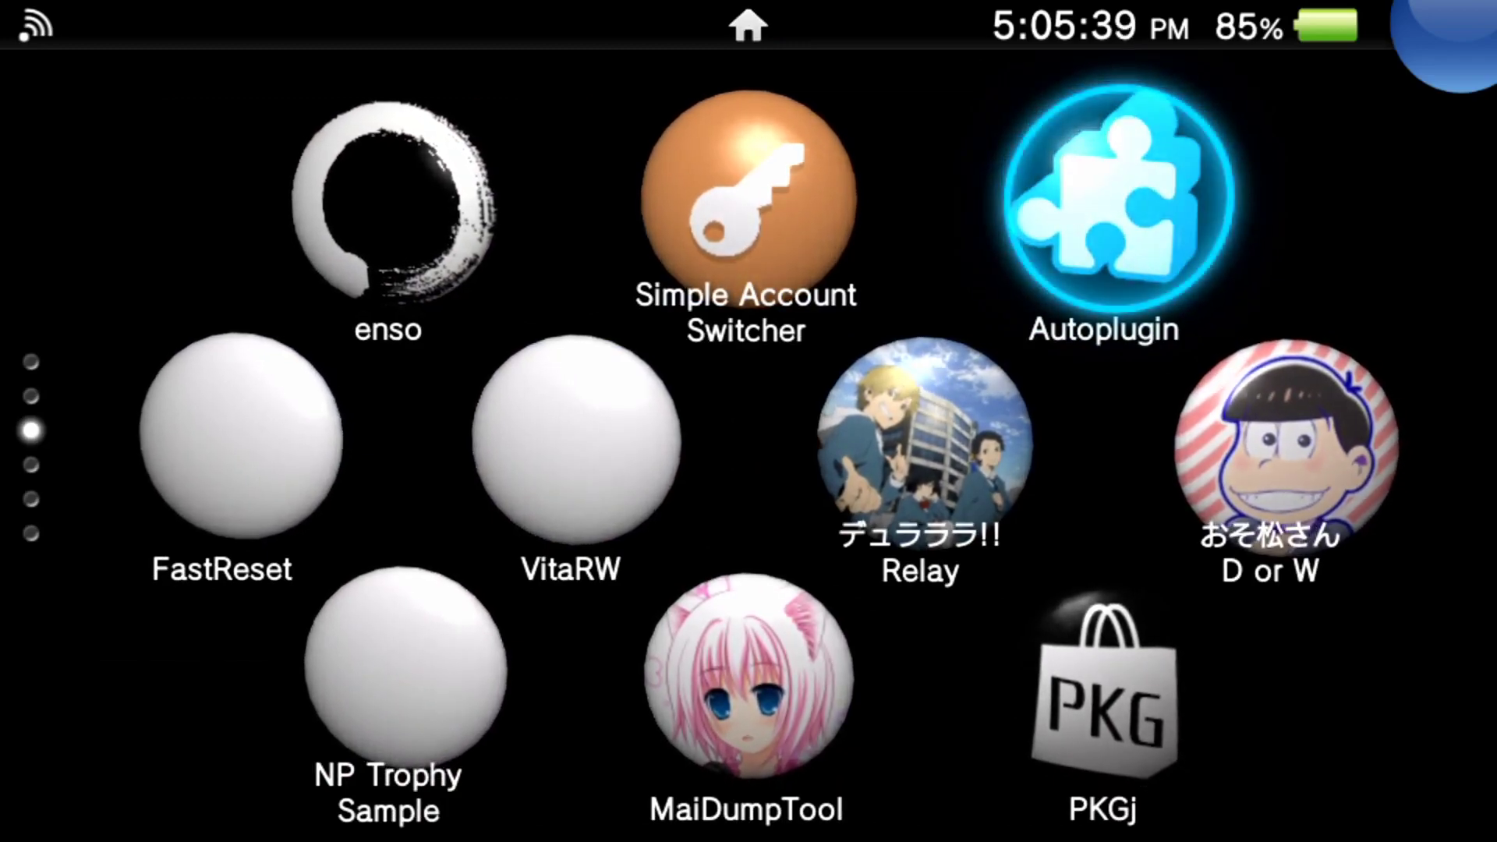
Relaunch VitaShell from the home screen.
key("Down")
key("Down")
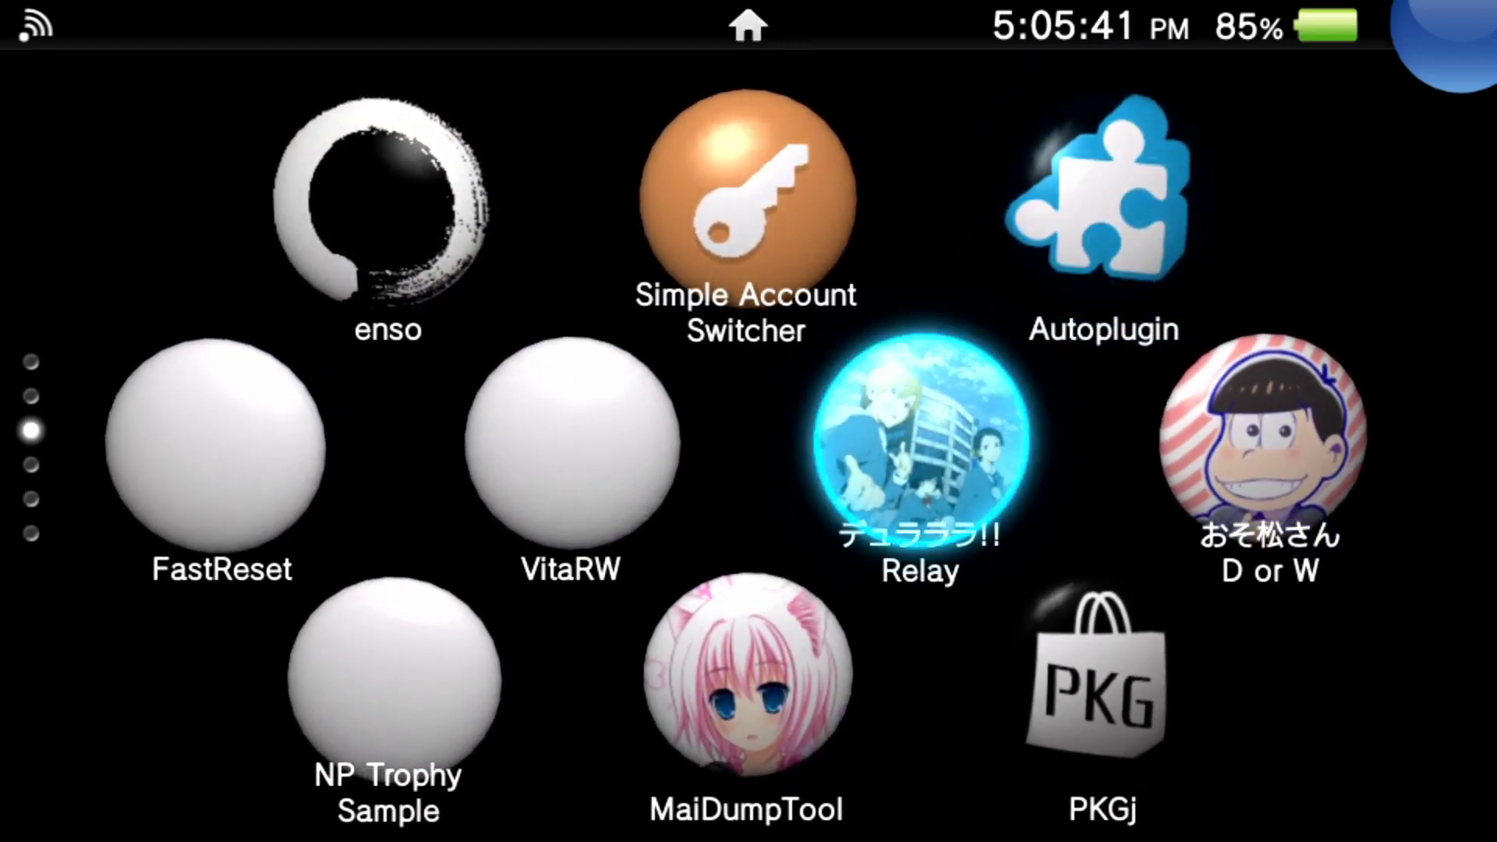
key("Down")
key("Down")
key("Down")
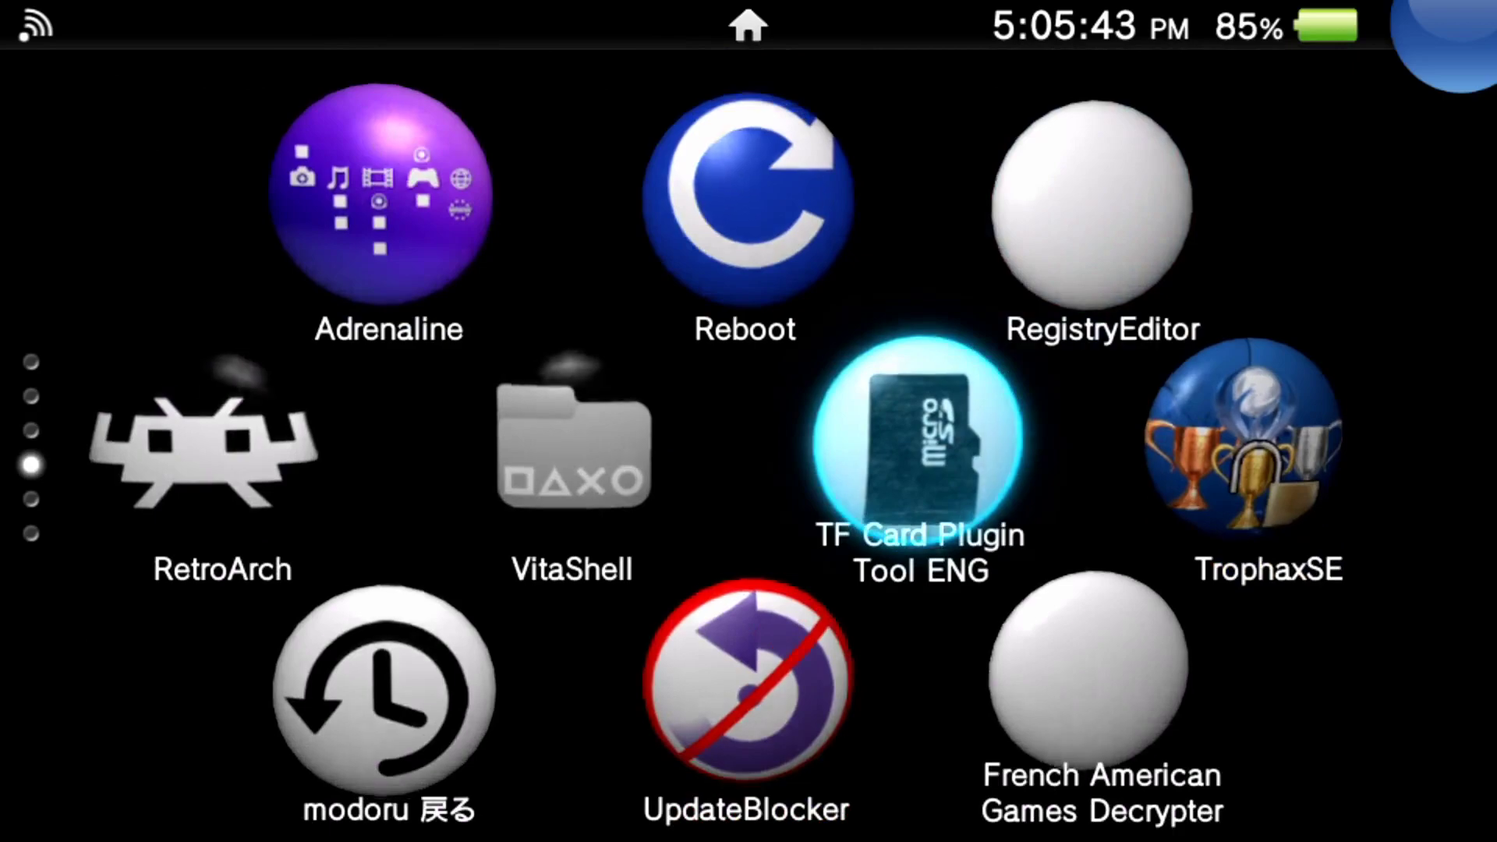
key("Up")
key("Return")
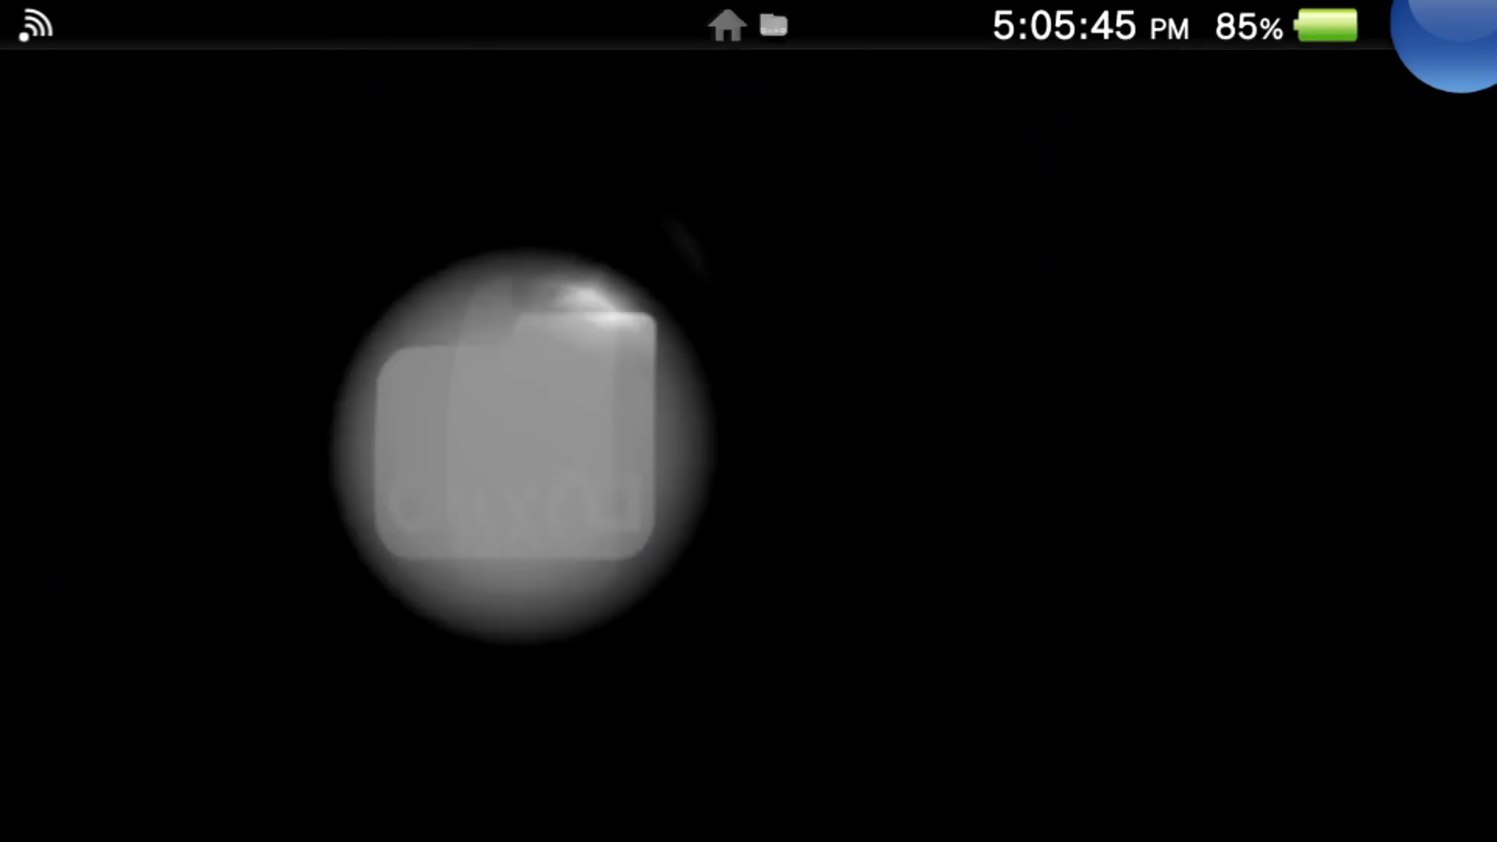
key("Return")
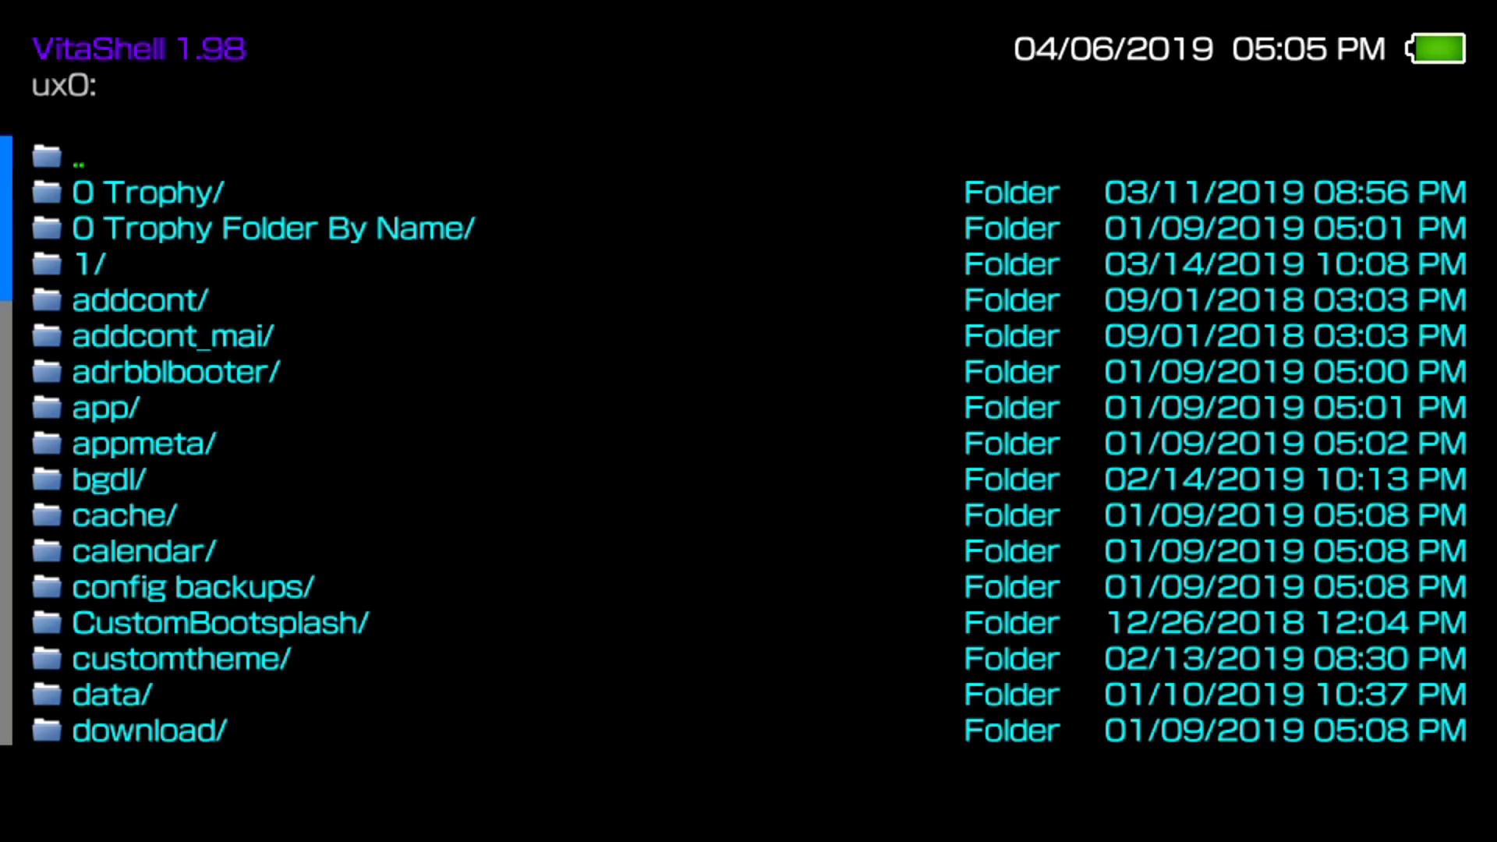
Open ux0:tai/config.txt.bak in the text viewer.
key("Down")
key("Down")
key("Down")
key("Down")
key("Down")
key("Down")
key("Down")
key("Down")
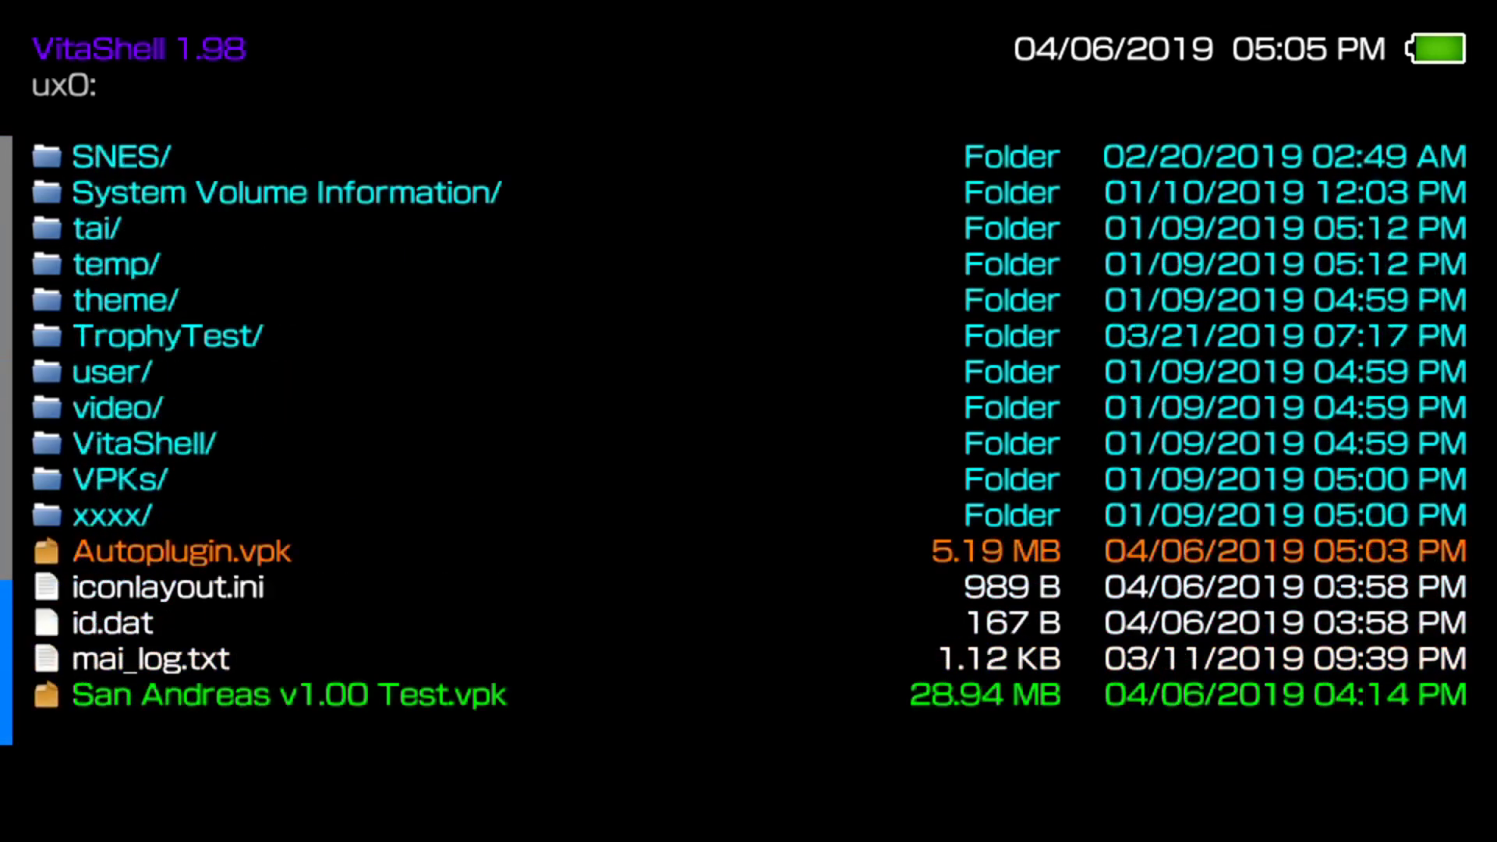
key("Up")
key("Up")
key("Up")
key("Up")
key("Up")
key("Up")
key("Up")
key("Up")
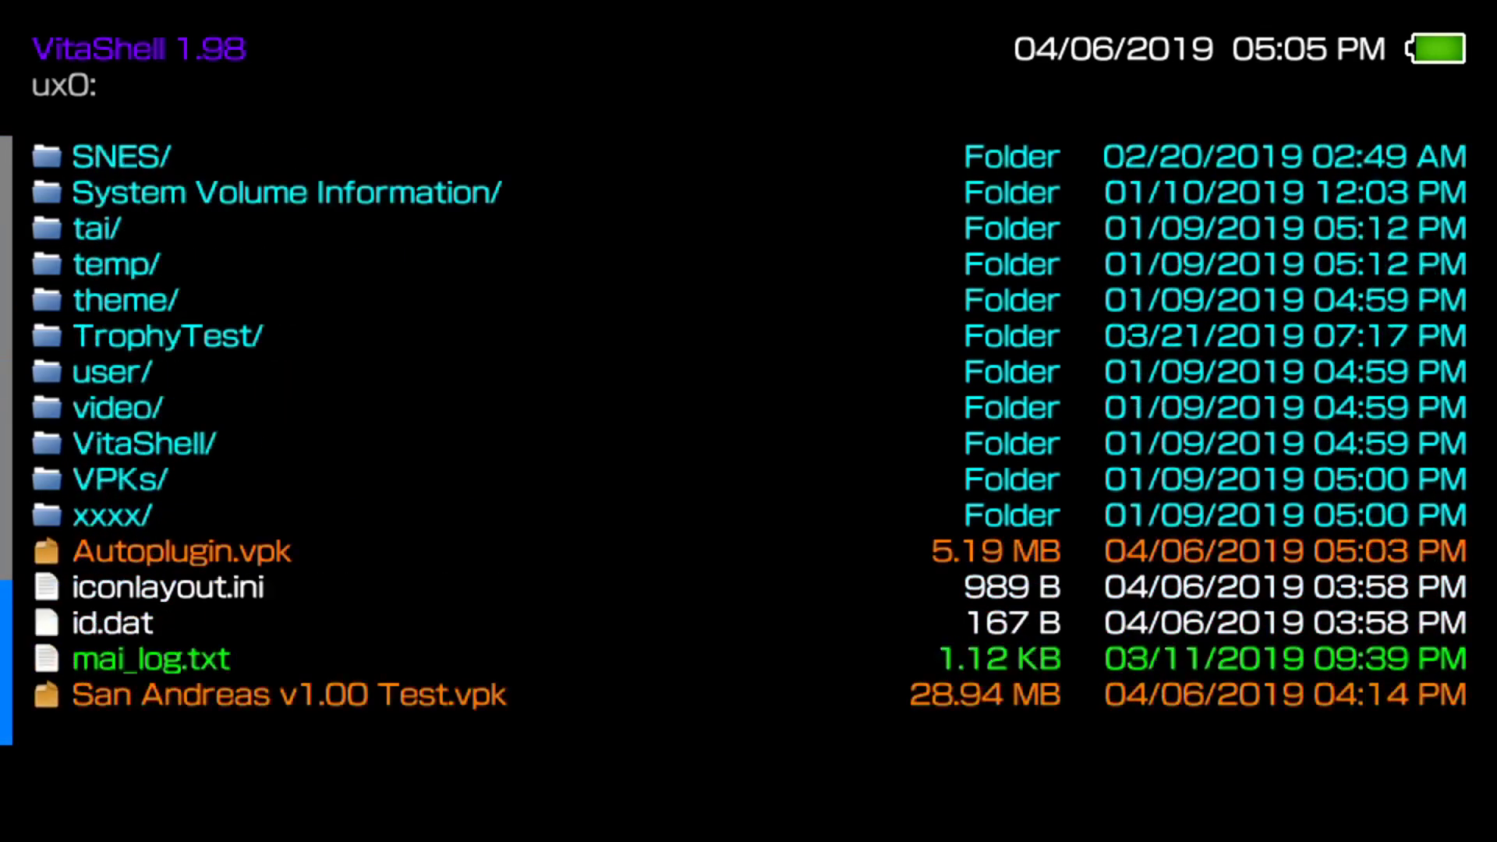
key("Up")
key("Up")
key("Up")
key("Up")
key("Up")
key("Up")
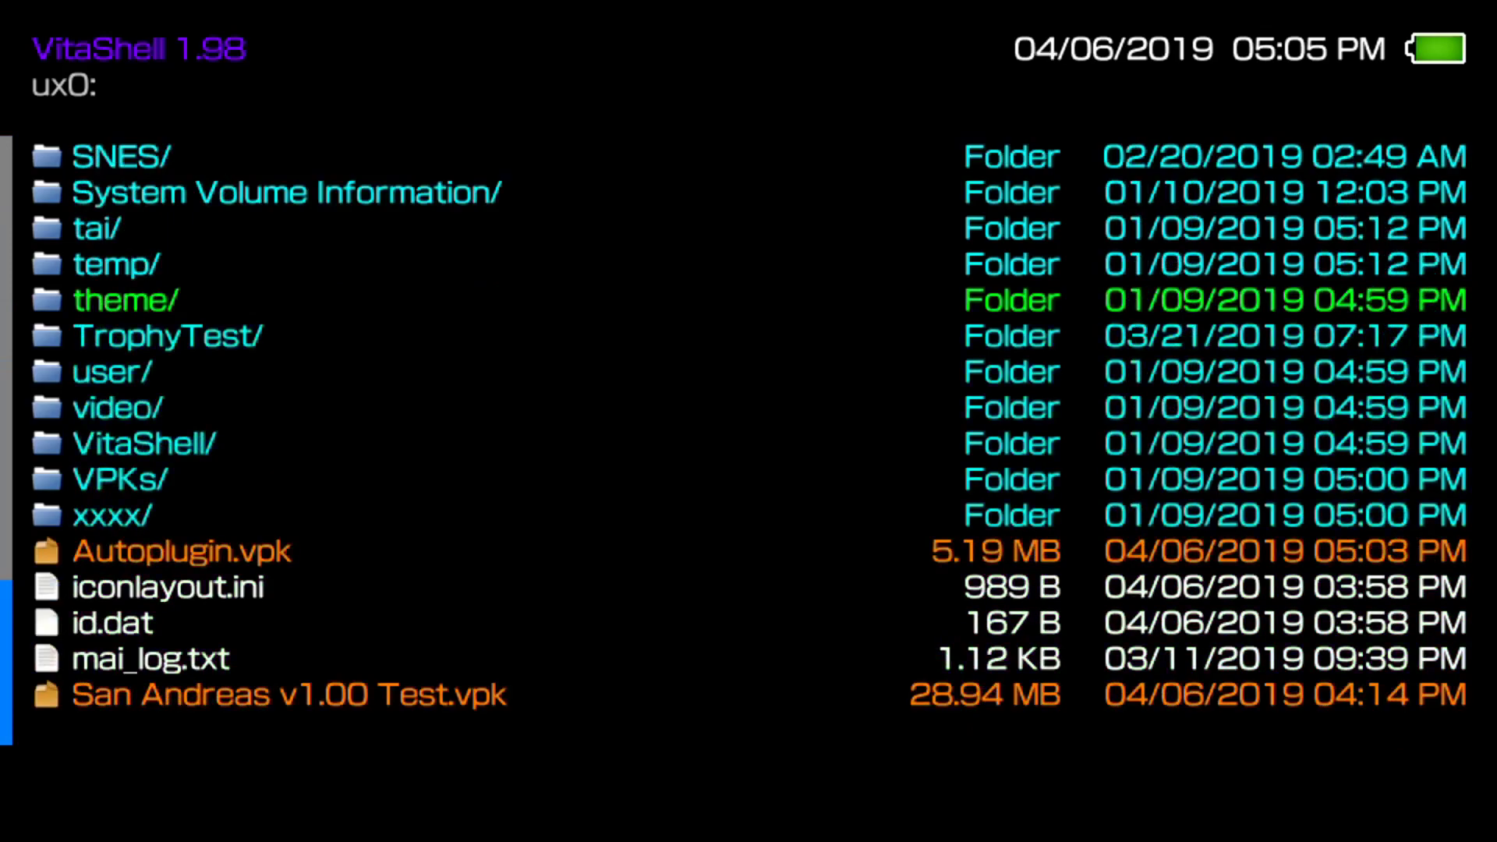
key("Down")
key("Return")
key("Down")
key("Return")
key("Down")
key("Down")
key("Down")
key("Down")
key("Down")
key("Down")
key("Down")
key("Down")
key("Down")
key("Down")
key("Down")
key("Down")
key("Down")
key("Down")
key("Down")
key("Down")
key("Down")
key("Down")
key("Down")
key("Down")
key("Down")
key("Down")
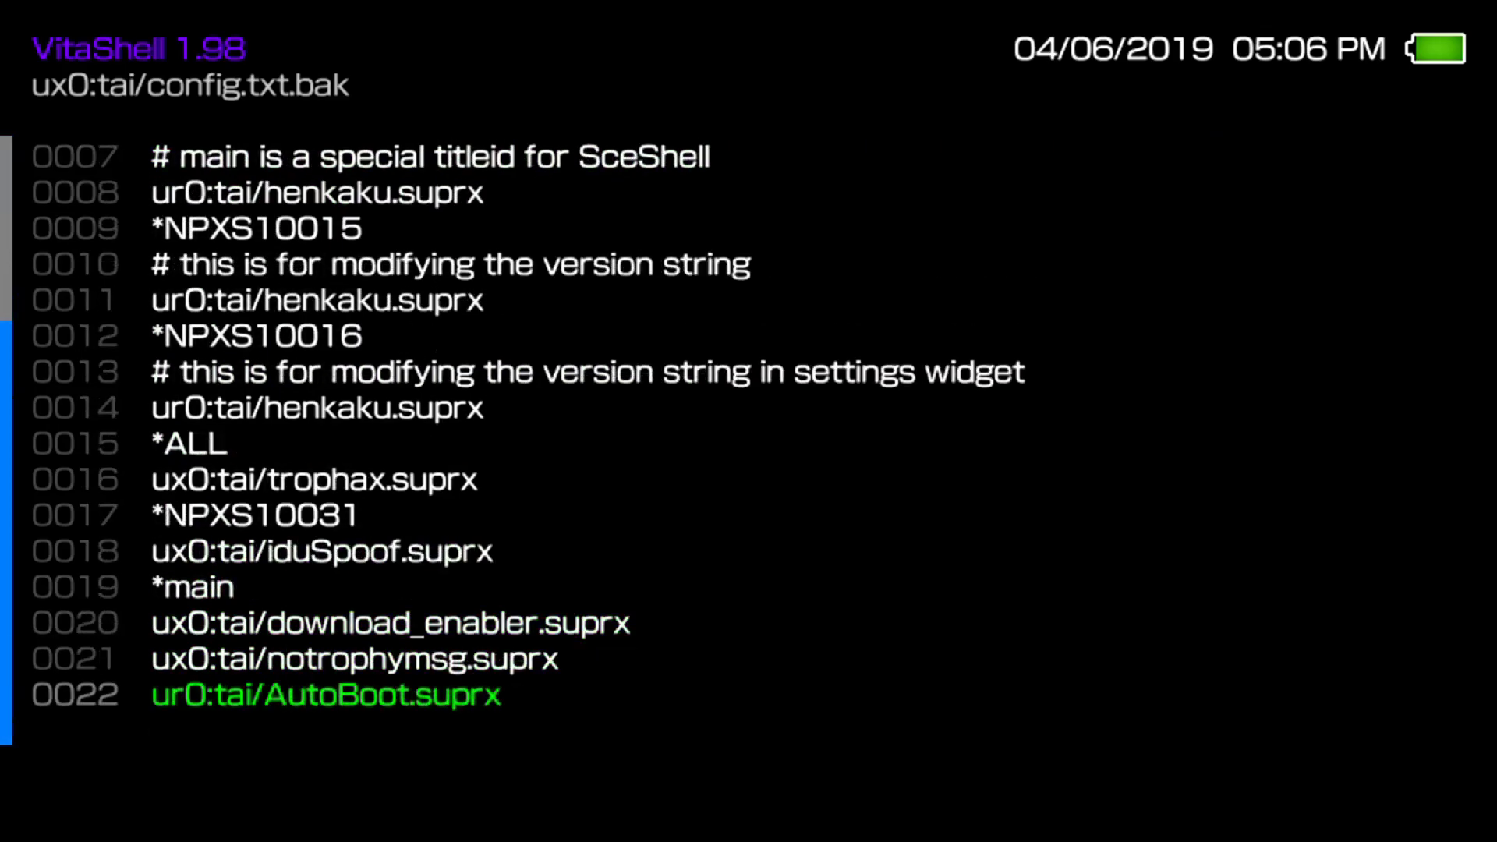
Scroll up through the *main, iduSpoof and *ALL entries, then close the viewer to ux0:tai/.
key("Up")
key("Up")
key("Up")
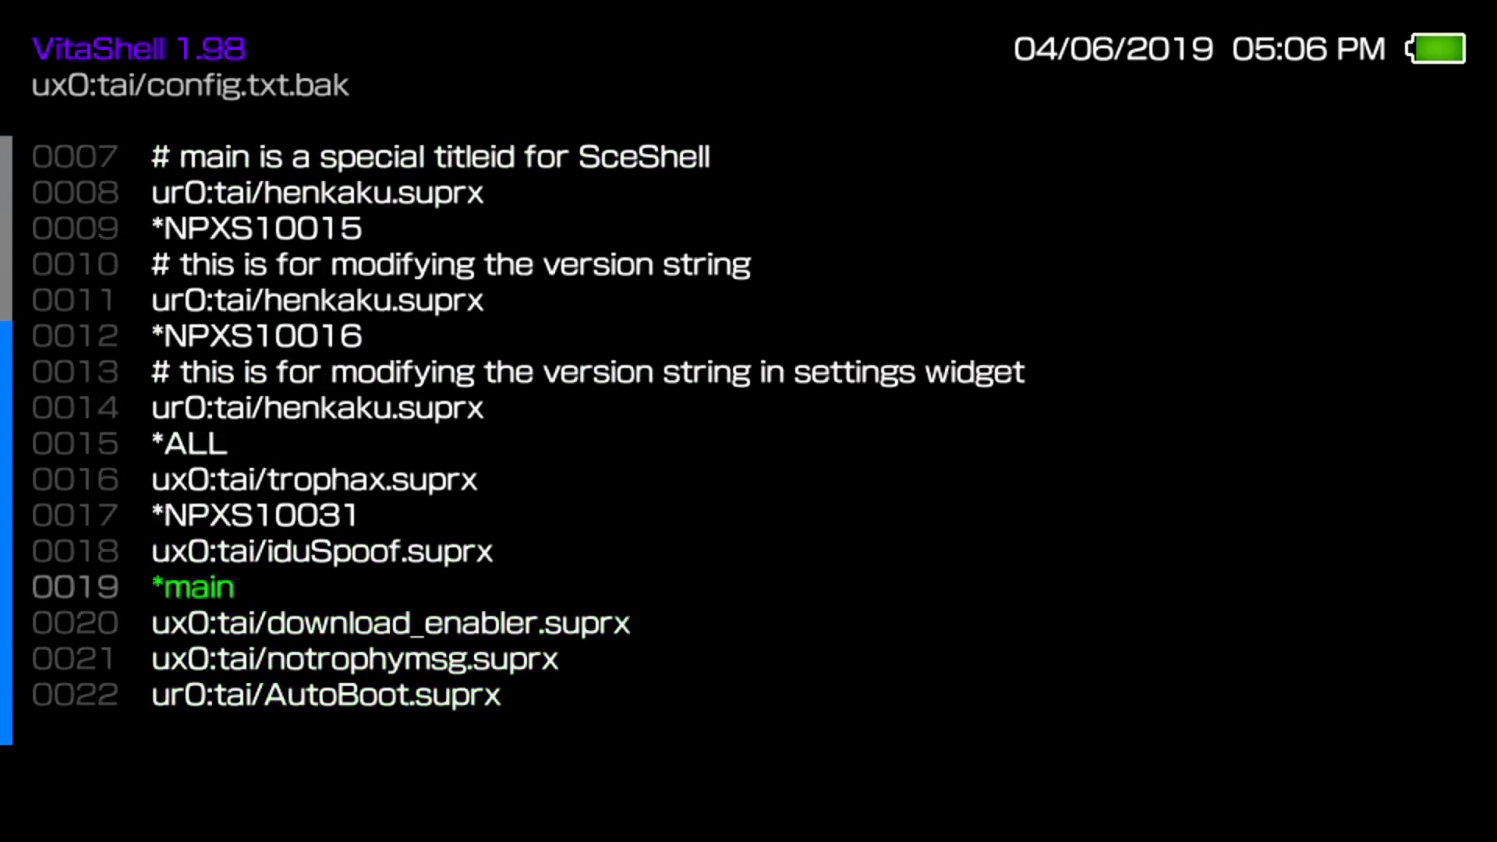
key("Up")
key("Up")
key("Down")
key("Up")
key("Up")
key("Up")
key("Up")
key("Up")
key("Up")
key("Up")
key("Up")
key("Up")
key("Up")
key("Up")
key("Up")
key("Up")
key("Up")
key("Up")
key("Up")
key("Up")
key("Down")
key("Down")
key("Down")
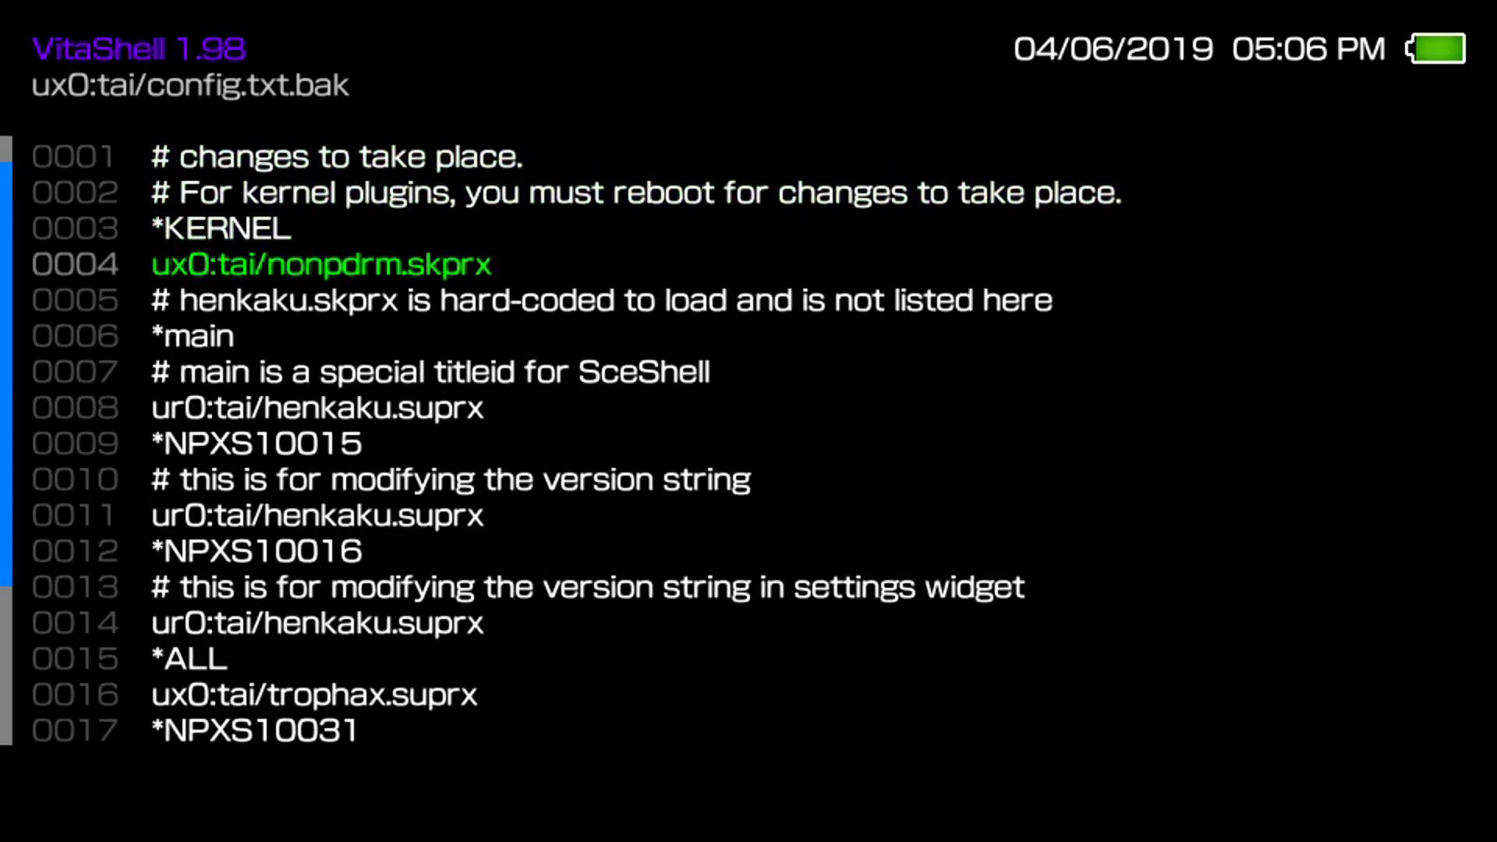
key("Escape")
key("Down")
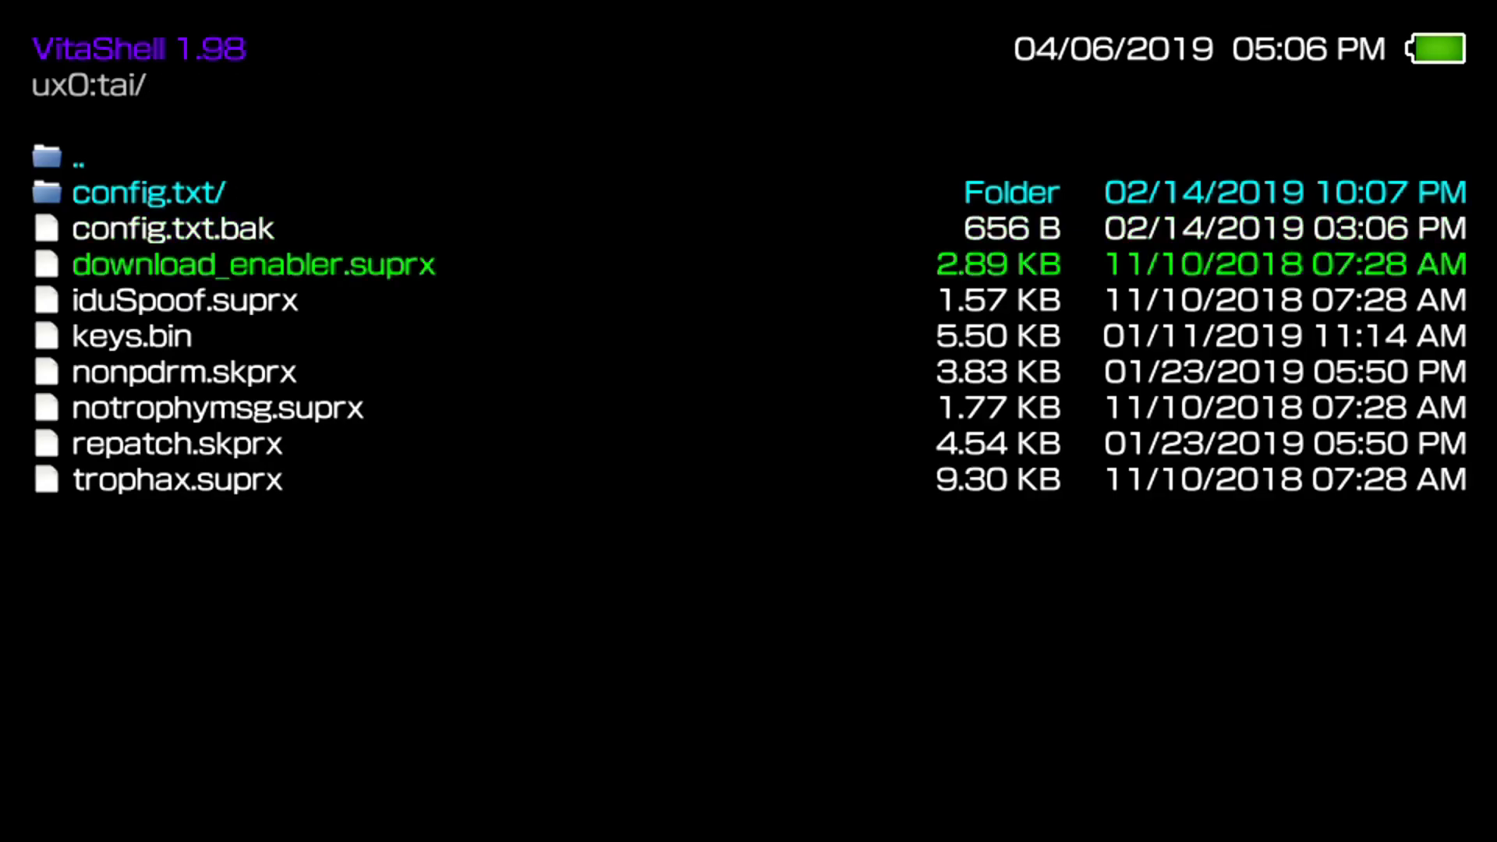
Leave ux0:tai/ for the drive list and open the tai folder on ur0:.
key("Down")
key("Down")
key("Down")
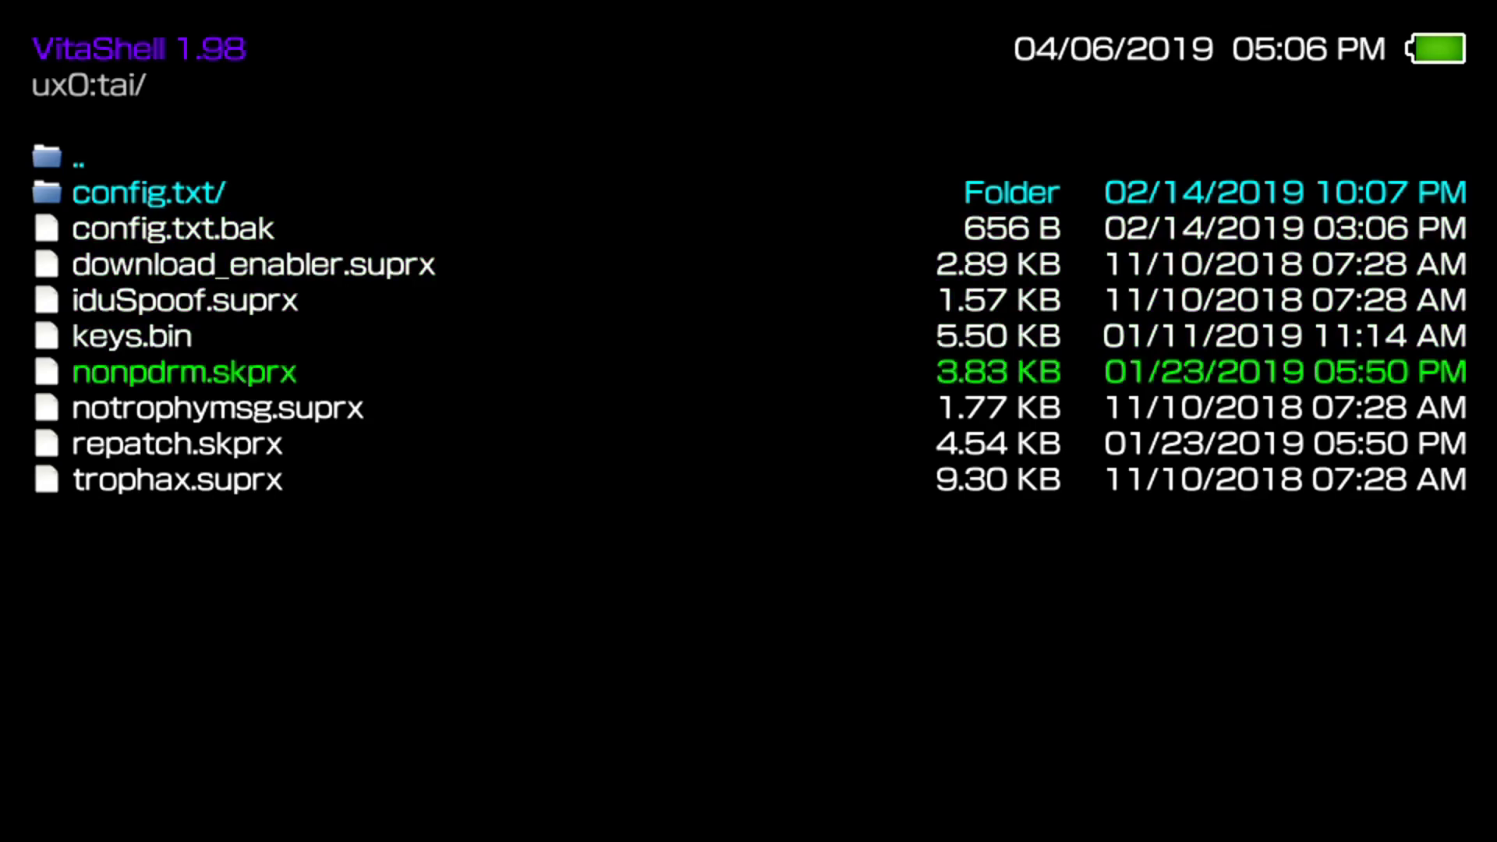
key("Escape")
key("Escape")
key("Up")
key("Return")
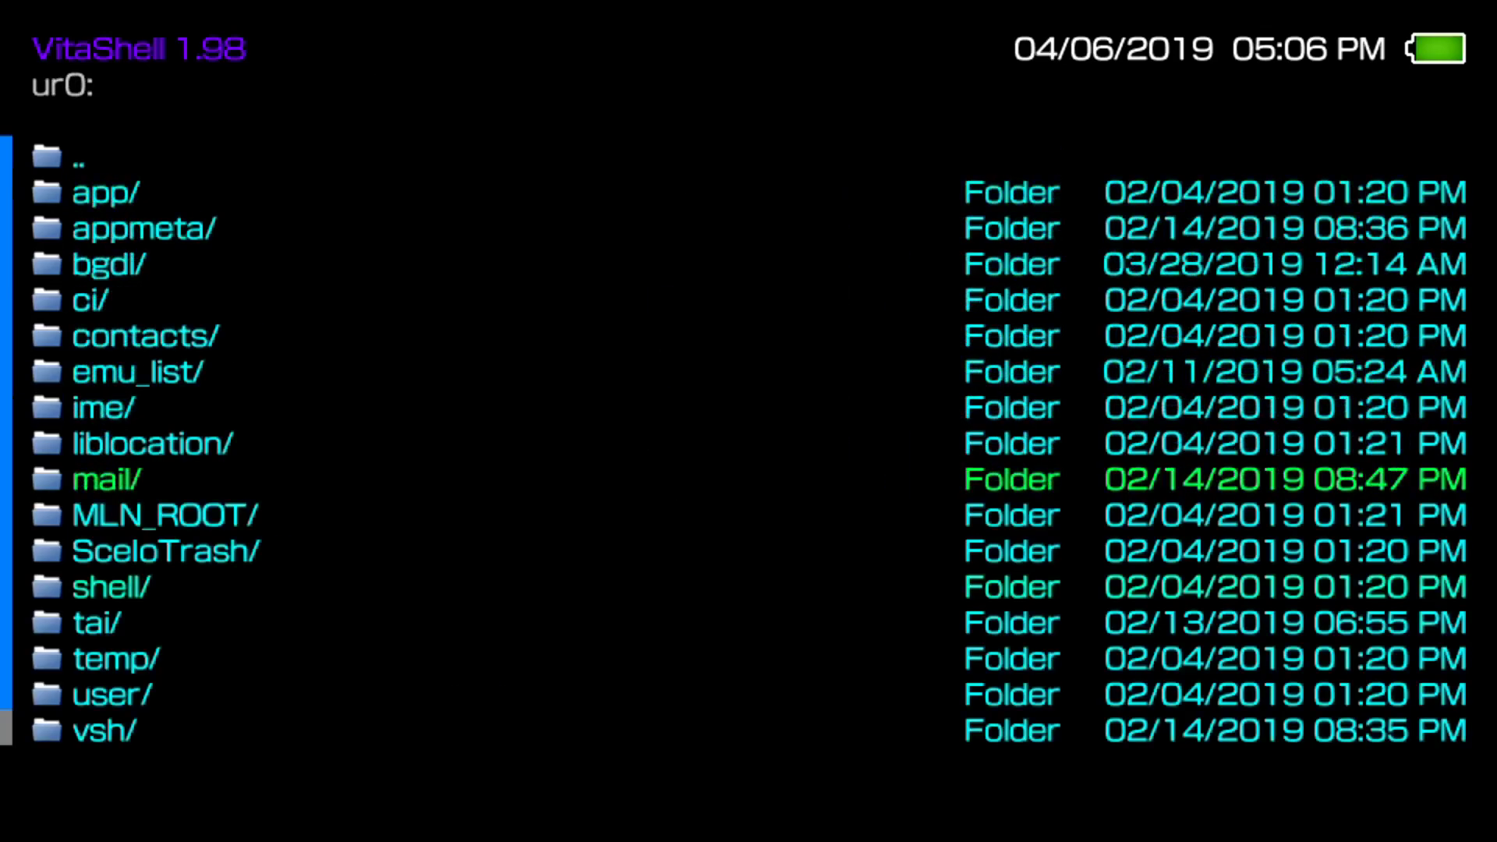
key("Down")
key("Down")
key("Down")
key("Down")
key("Down")
key("Down")
key("Down")
key("Up")
key("Up")
Browse the ur0:tai/ plugin files, then return to the drive list and toggle the Start menu.
key("Up")
key("Return")
key("Down")
key("Down")
key("Down")
key("Down")
key("Down")
key("Down")
key("Down")
key("Down")
key("Down")
key("Down")
key("Down")
key("Down")
key("Down")
key("Down")
key("Down")
key("Down")
key("Down")
key("Down")
key("Down")
key("Down")
key("Up")
key("Up")
key("Up")
key("Up")
key("Up")
key("Up")
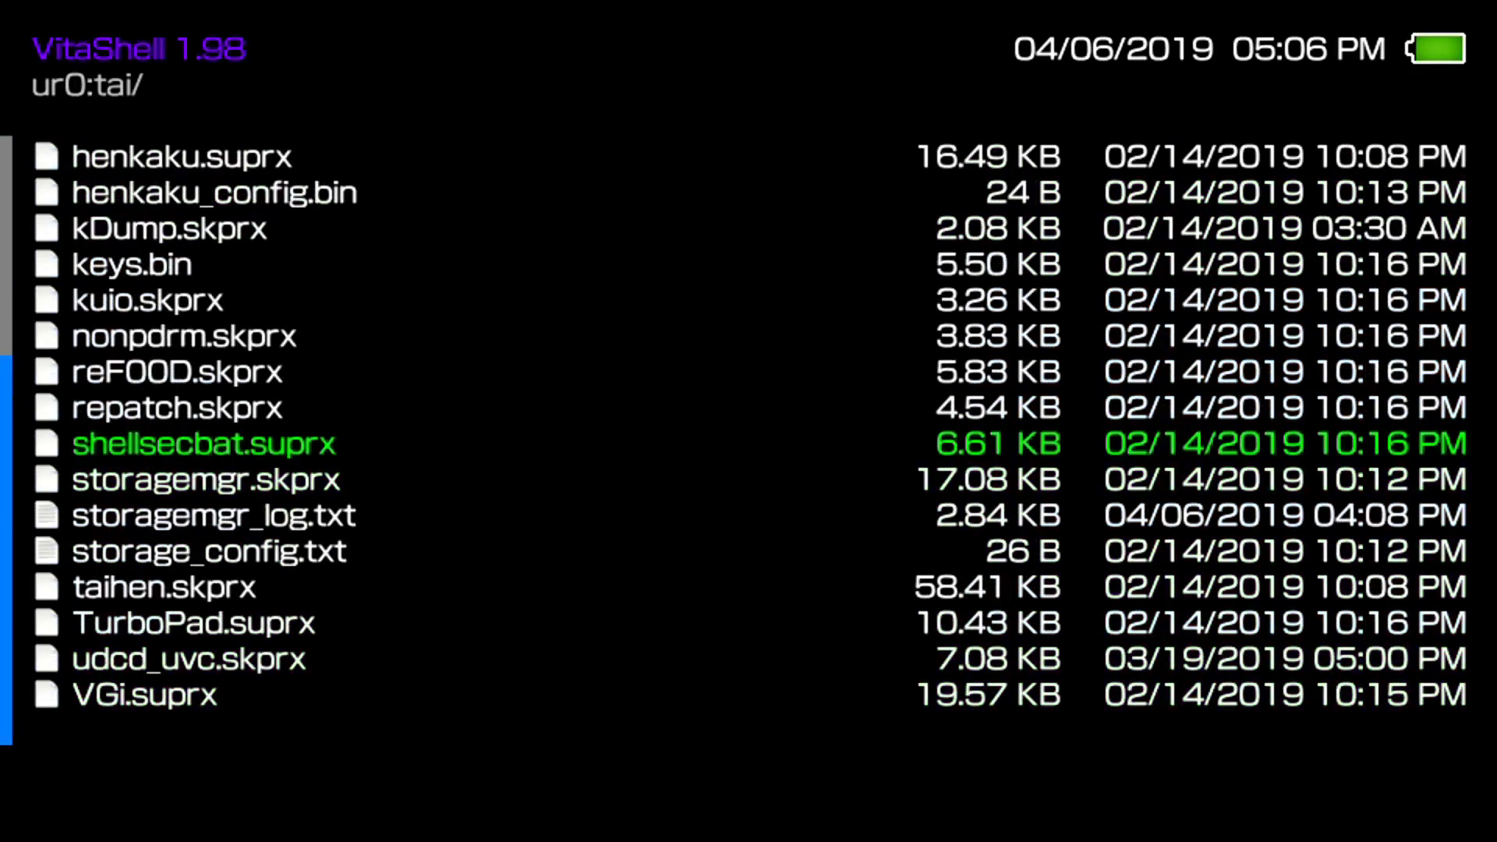
key("Up")
key("Up")
key("Up")
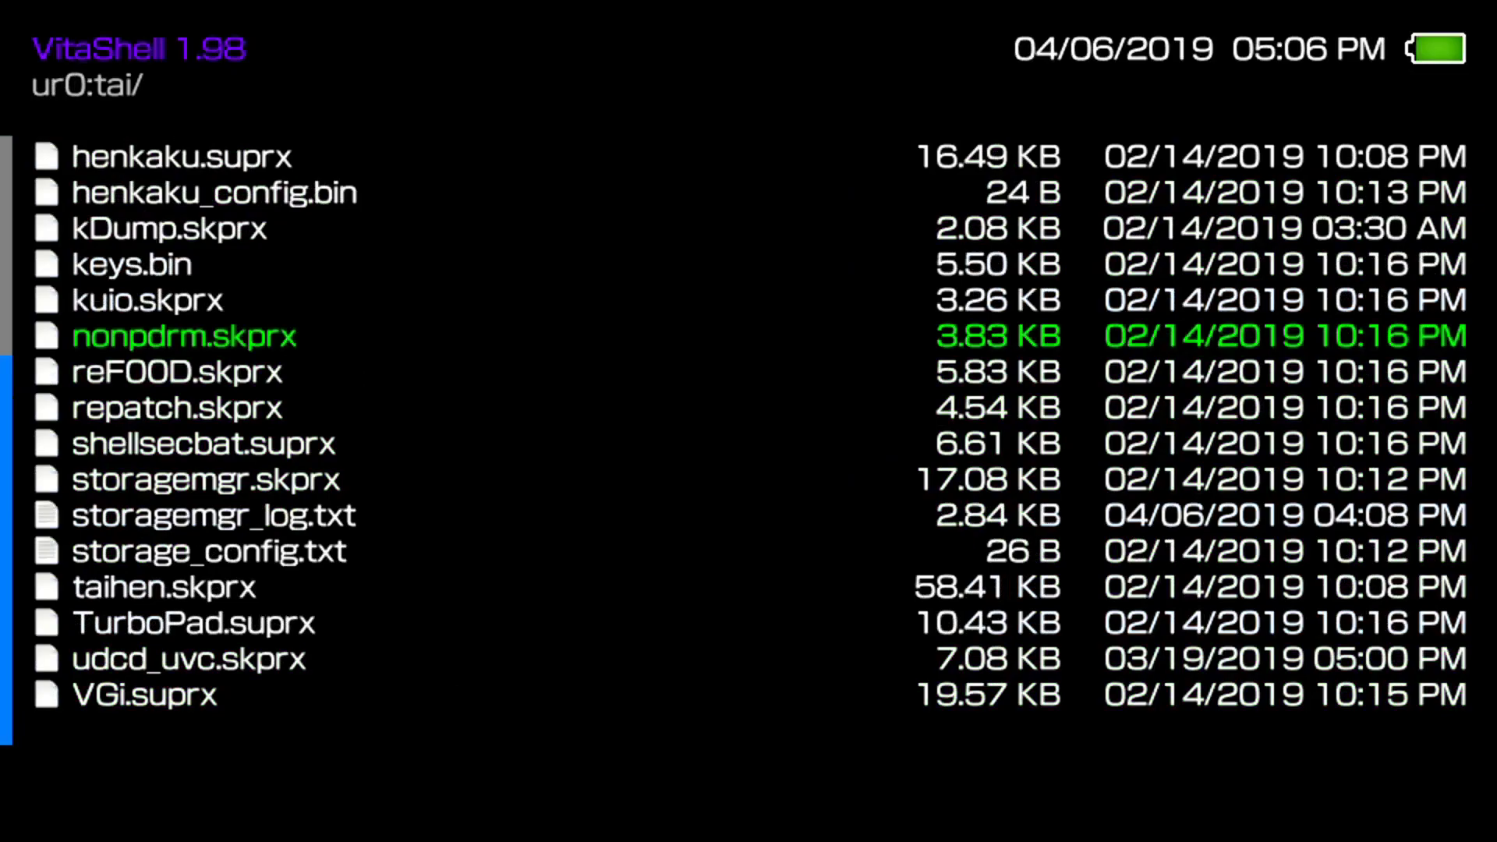
key("BackSpace")
key("Down")
key("Return")
key("Return")
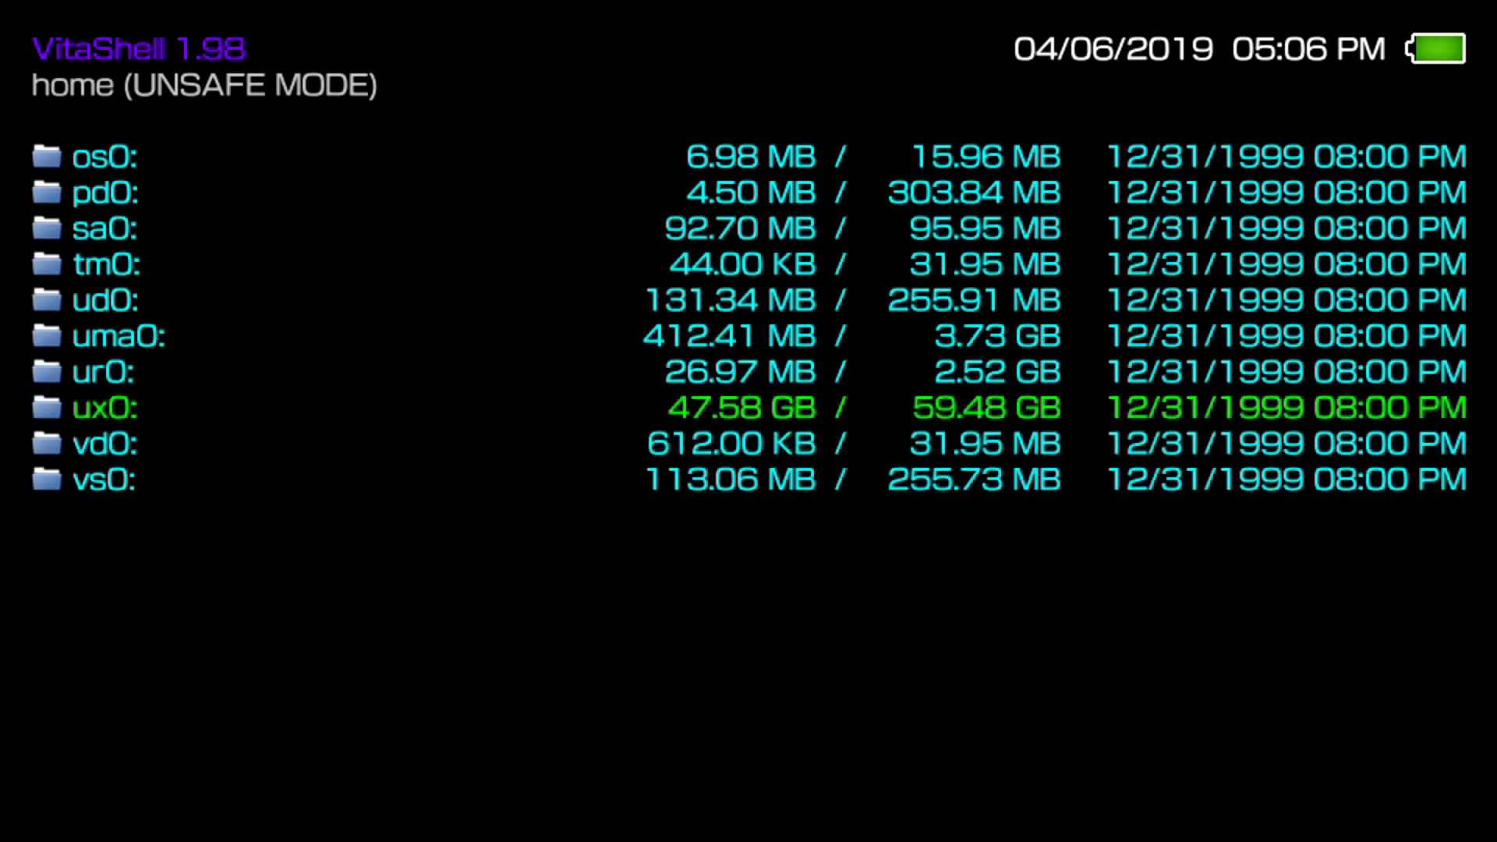